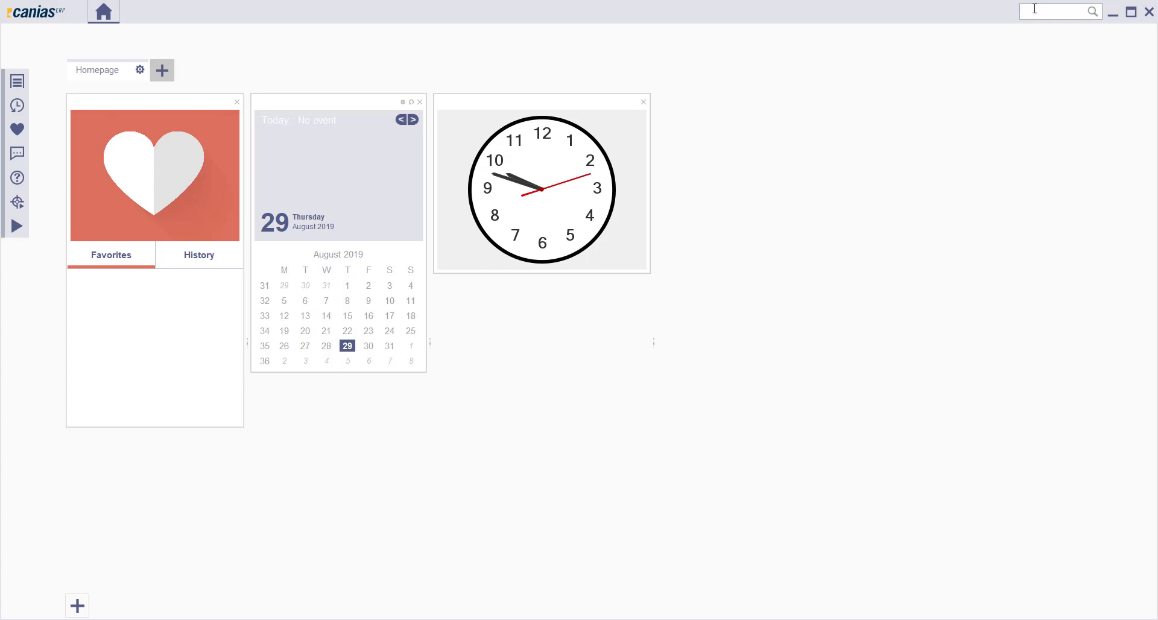
Find and open the Route Management transaction ROUT01.
{"action": "left_click", "coordinate": [1059, 16]}
{"action": "key", "text": "Caps_Lock"}
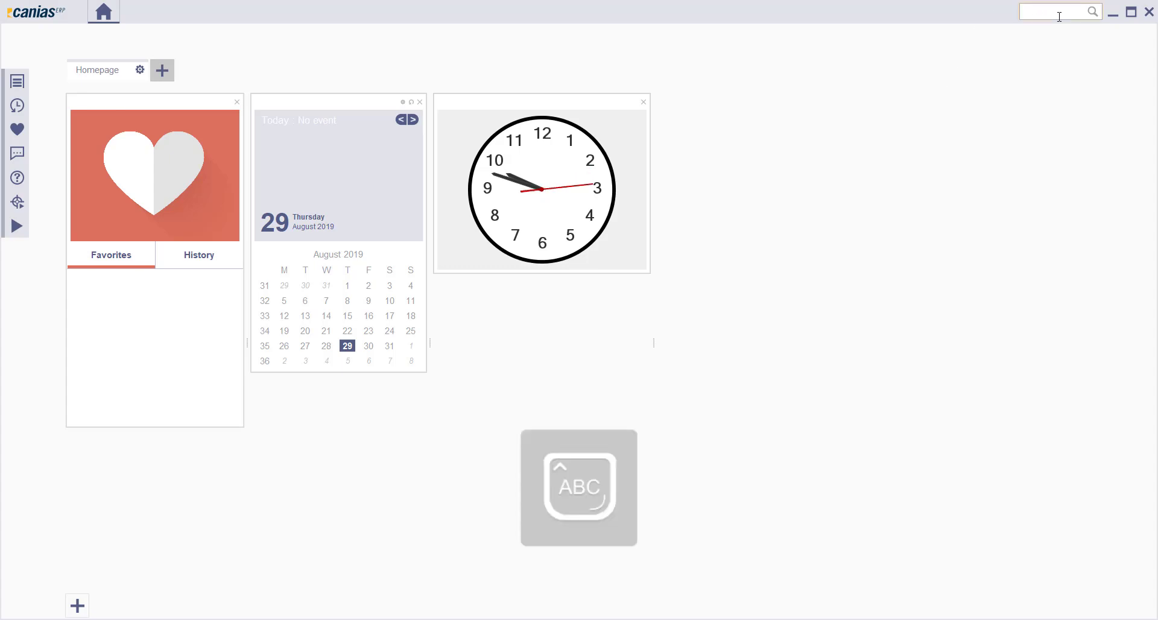
{"action": "type", "text": "ROUT01"}
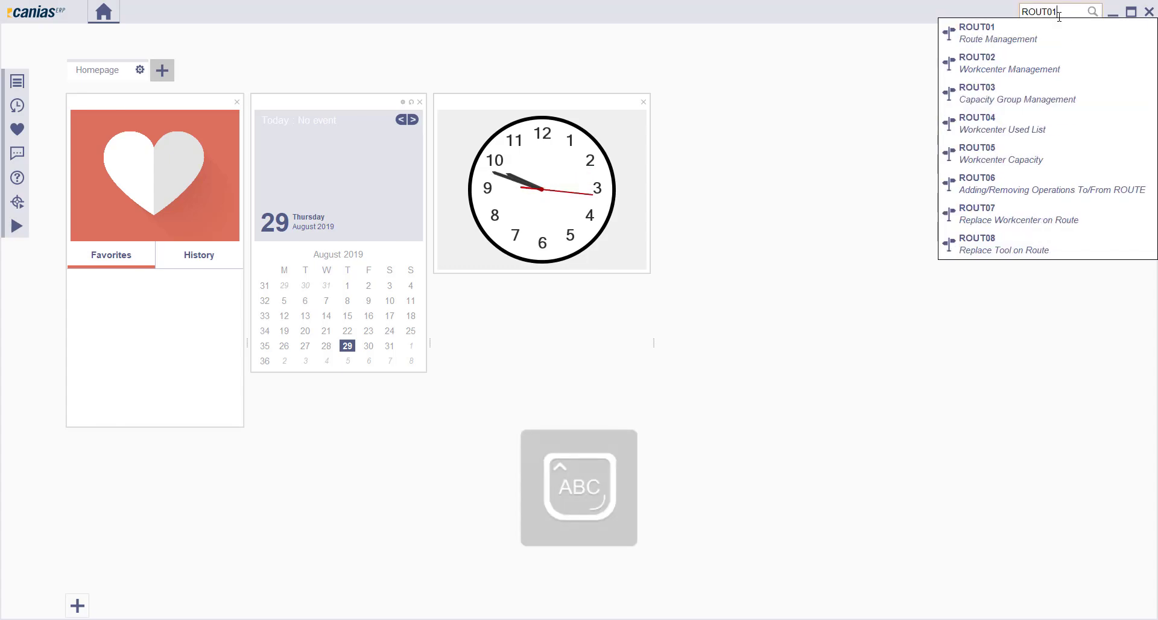
{"action": "key", "text": "Return"}
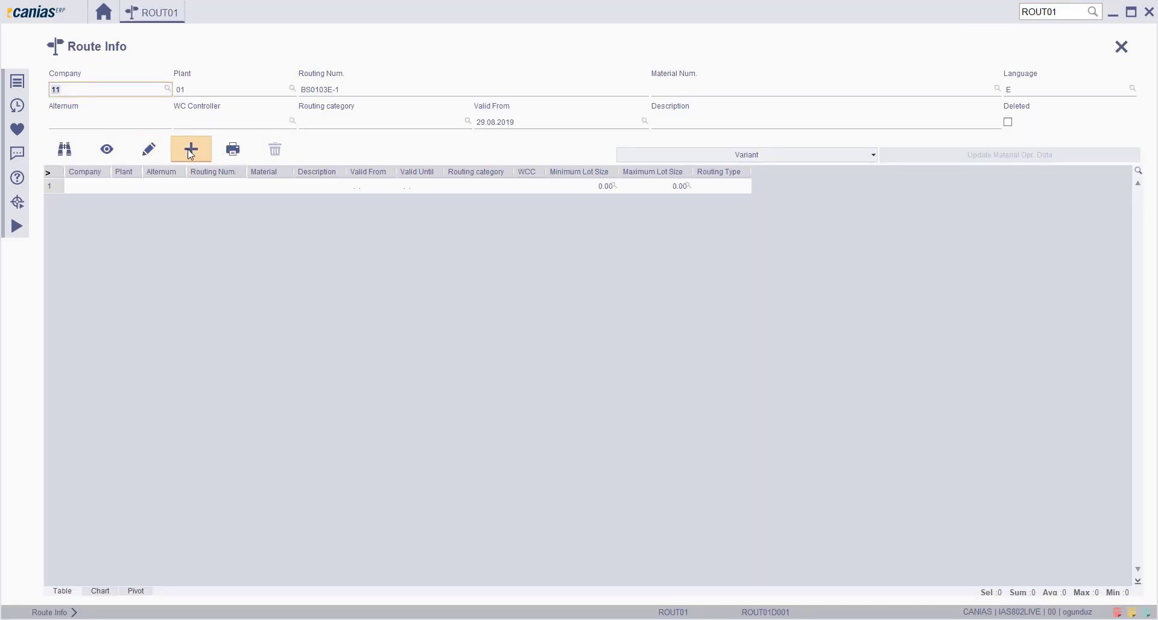
Start a new route and set its routing category to 1.
{"action": "left_click", "coordinate": [190, 151]}
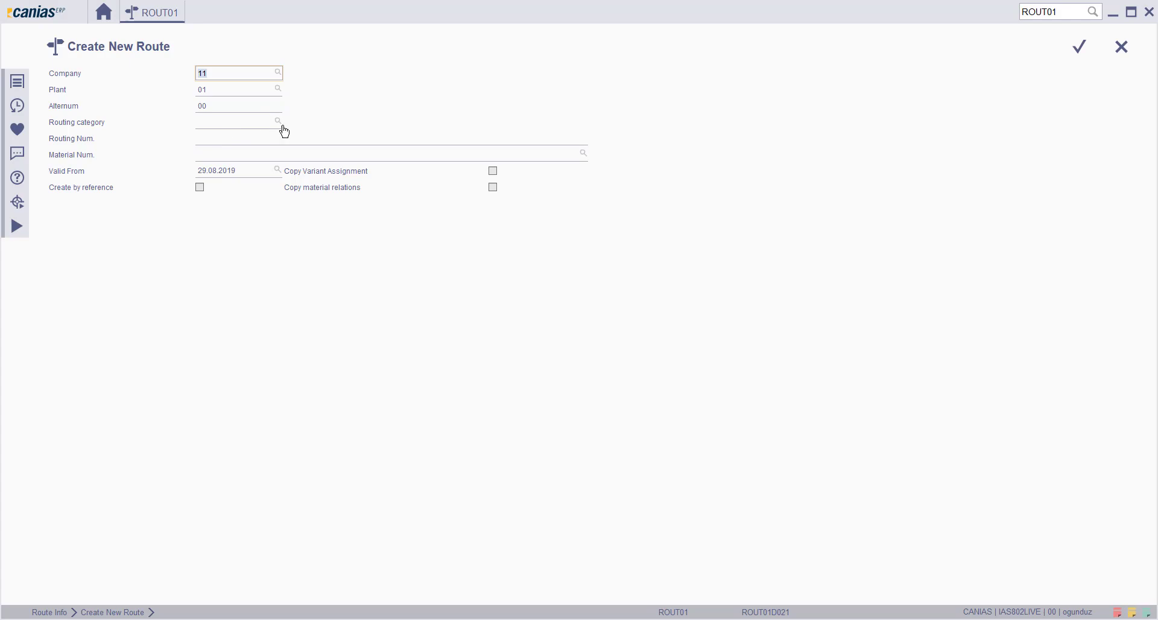
{"action": "left_click", "coordinate": [247, 118]}
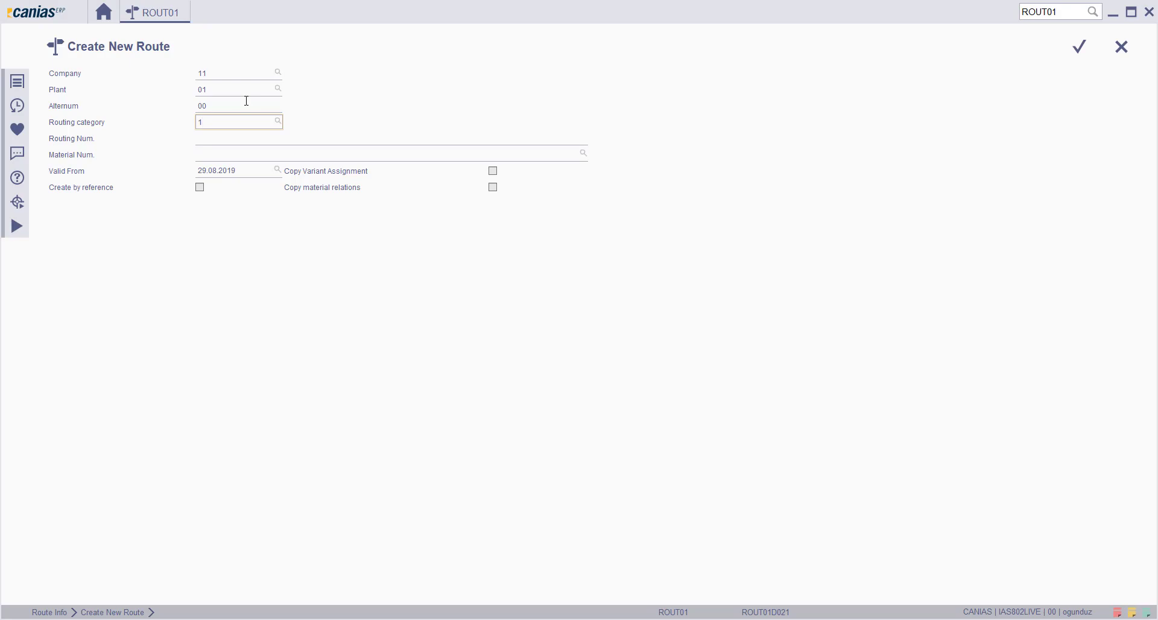
{"action": "left_click", "coordinate": [246, 103]}
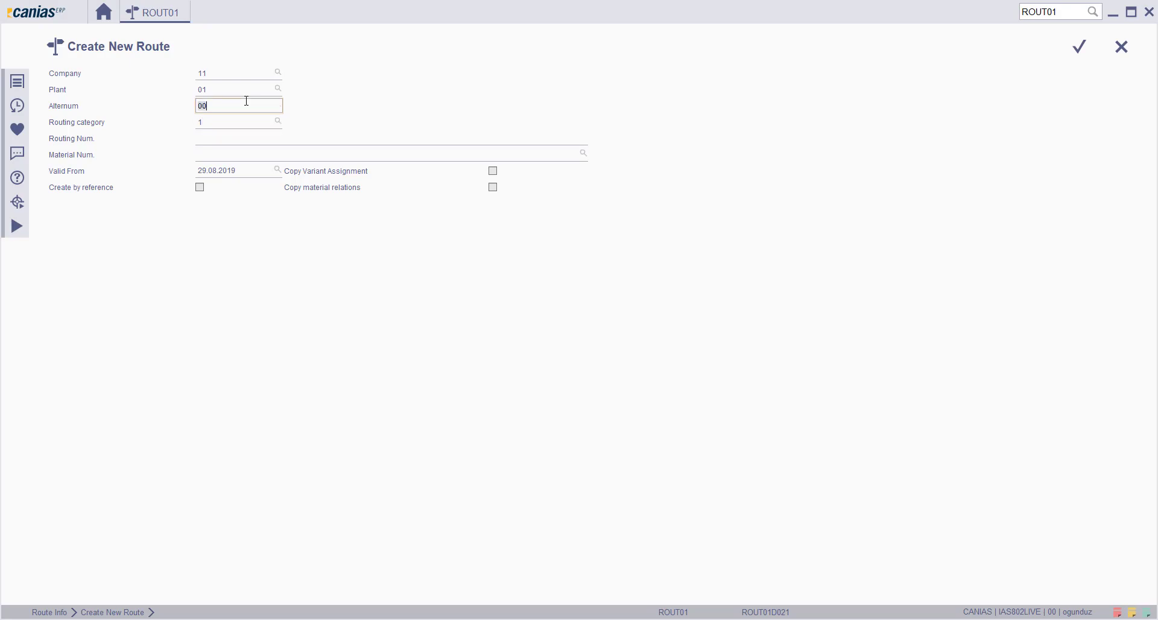
Look up material BS0103E-1 as the new route's material and create the route.
{"action": "left_click", "coordinate": [248, 155]}
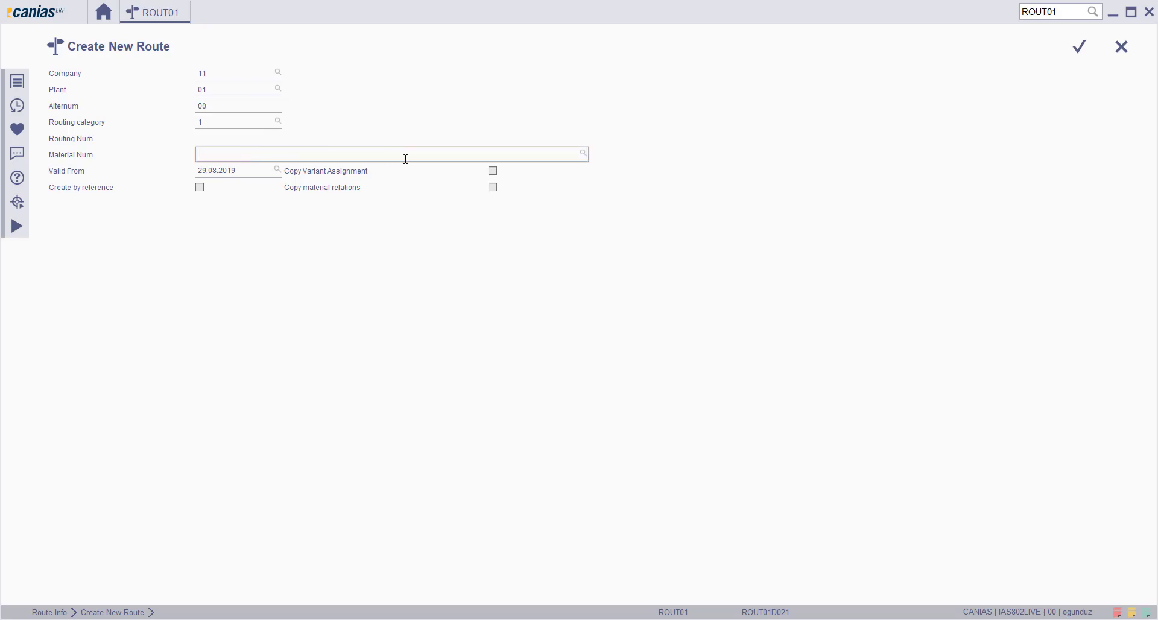
{"action": "left_click", "coordinate": [583, 154]}
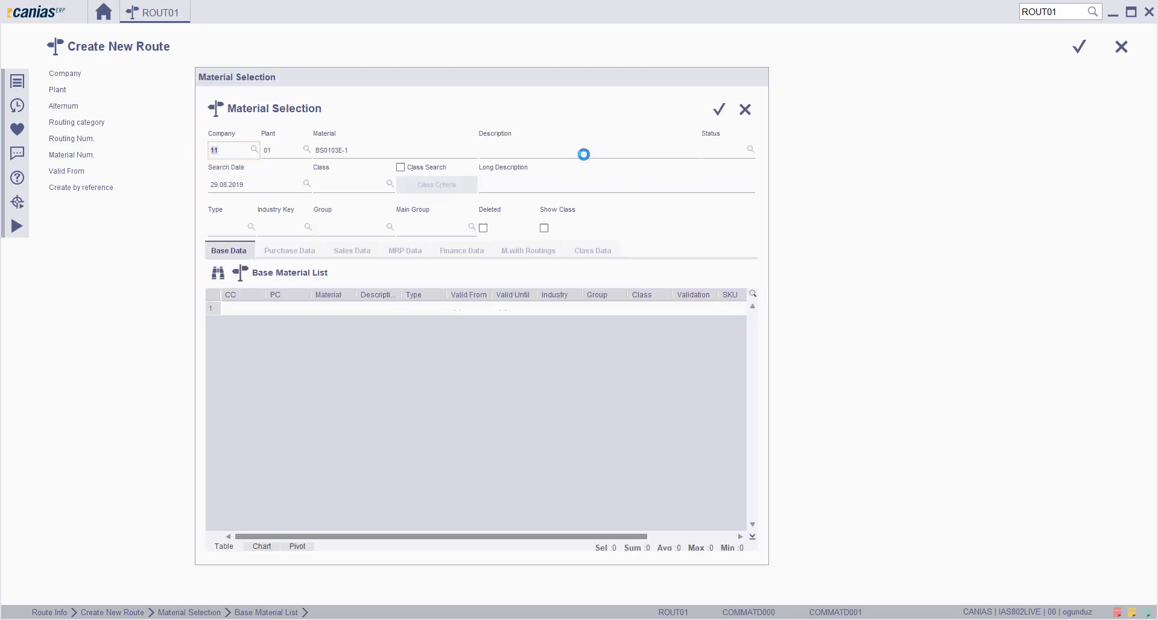
{"action": "left_click", "coordinate": [381, 151]}
{"action": "left_click", "coordinate": [377, 150]}
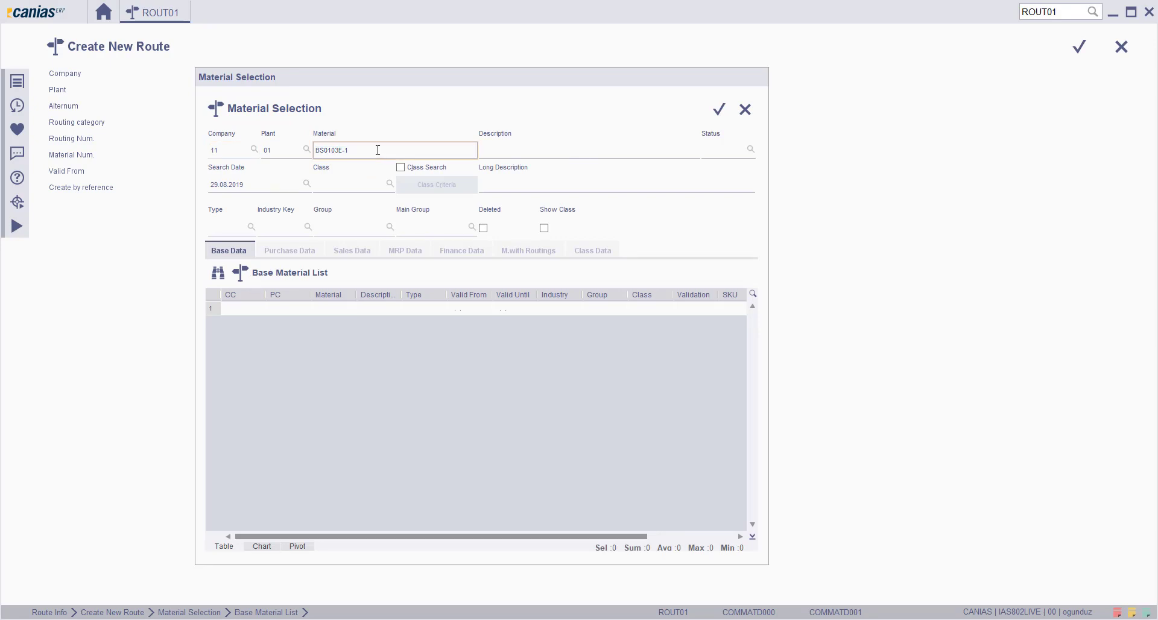
{"action": "left_click", "coordinate": [218, 272]}
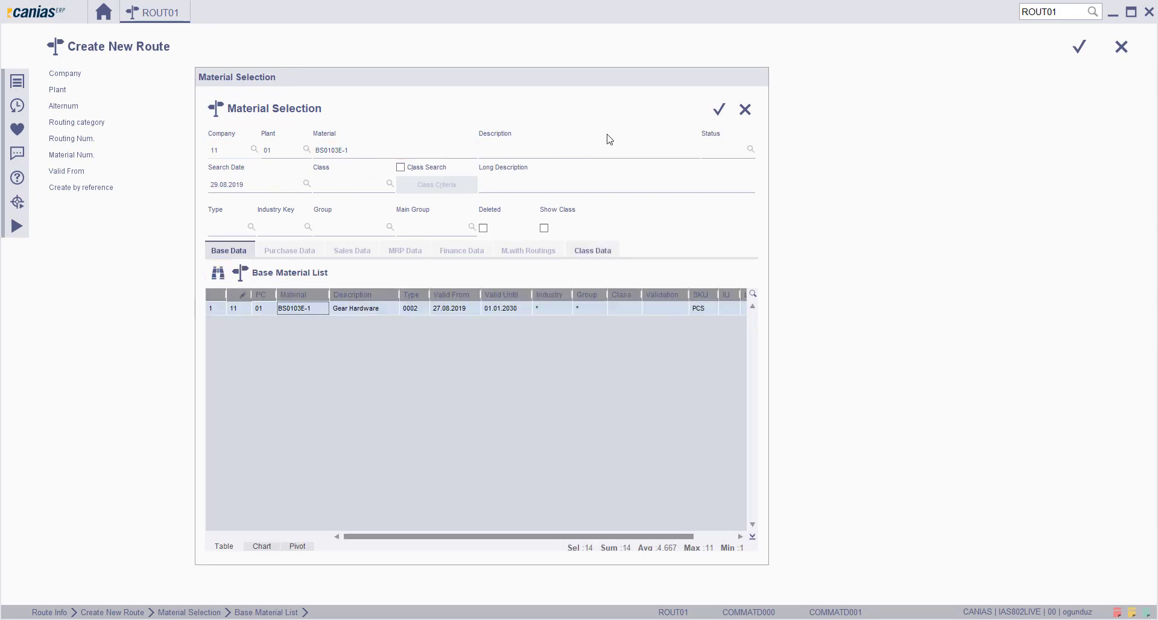
{"action": "left_click", "coordinate": [718, 109]}
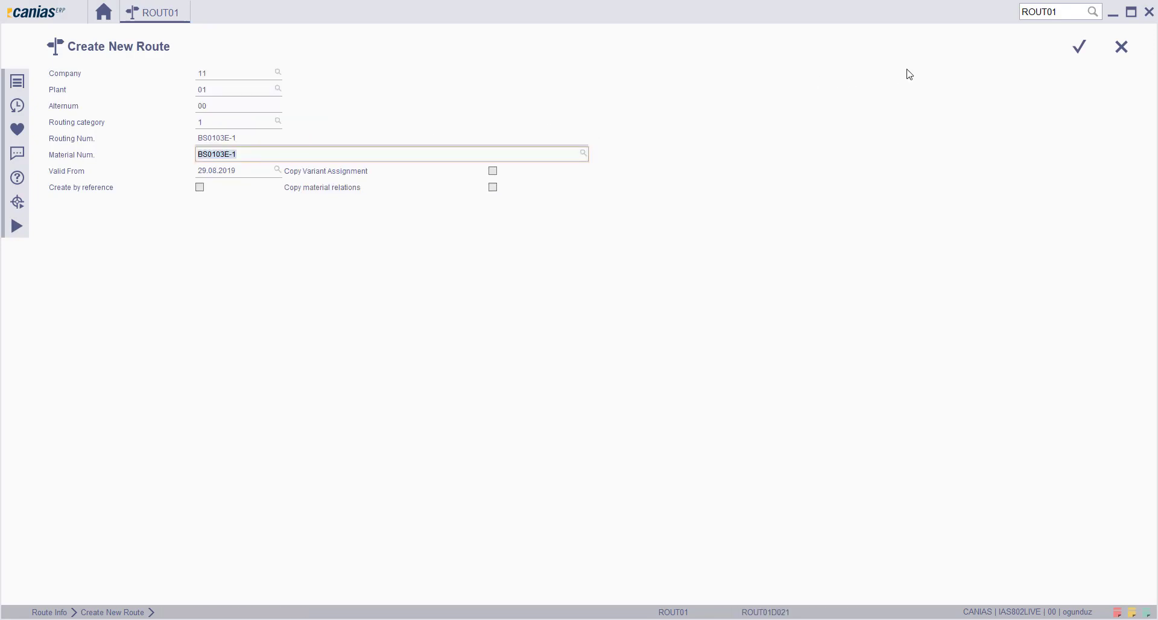
{"action": "left_click", "coordinate": [1079, 49]}
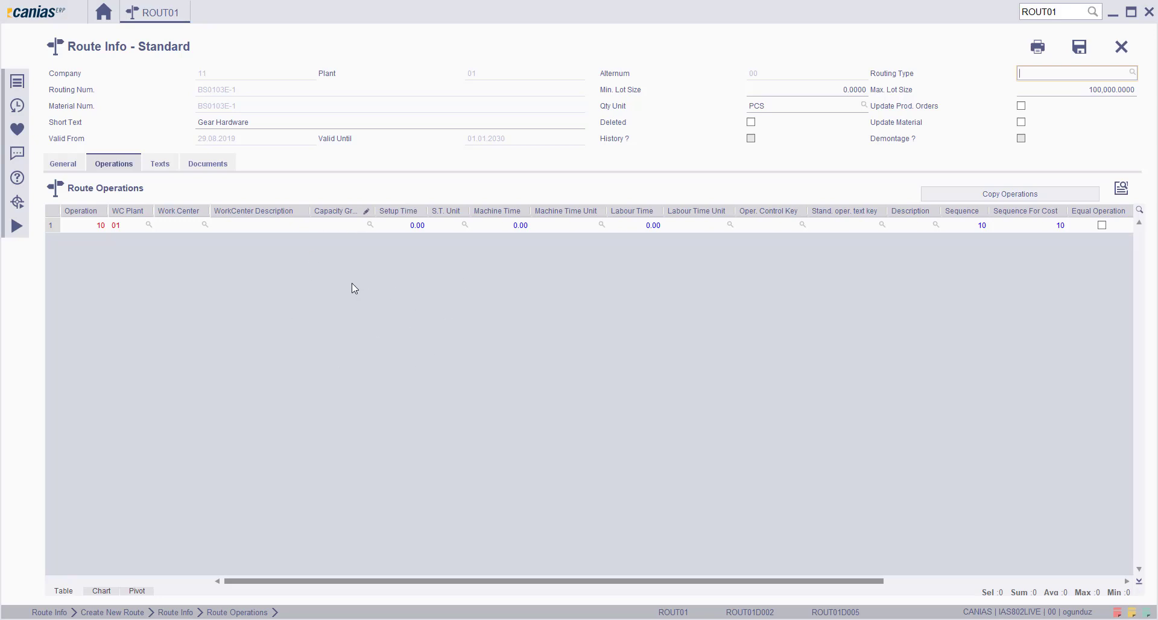
Assign work center 00001000 (Montage - 1) to route operation 10.
{"action": "left_click", "coordinate": [207, 225]}
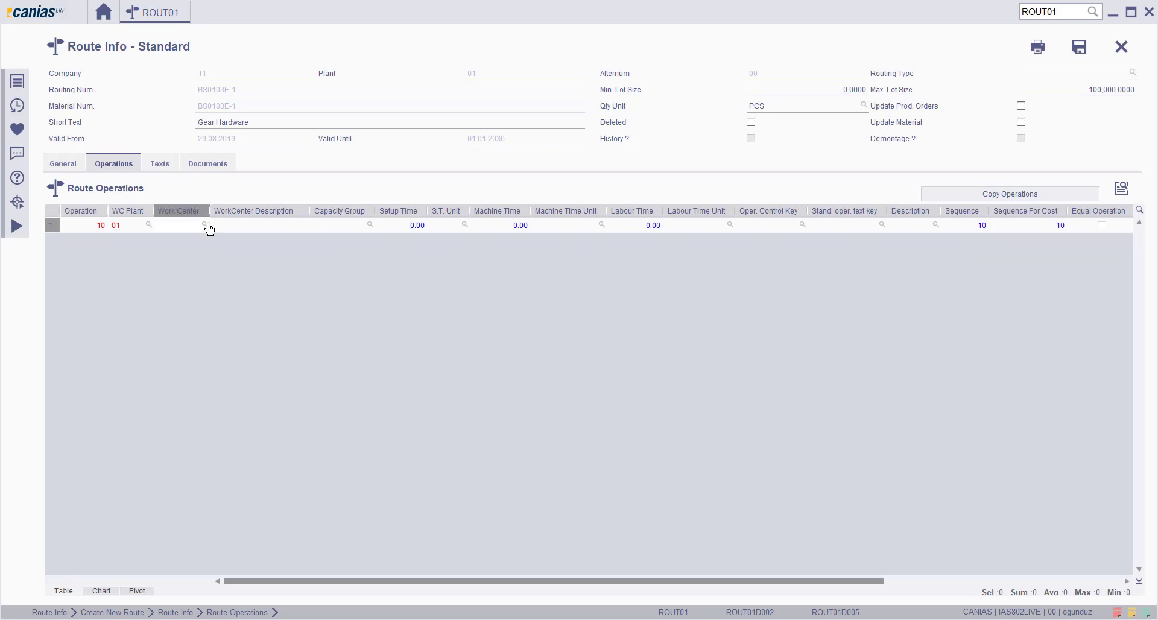
{"action": "left_click", "coordinate": [205, 224]}
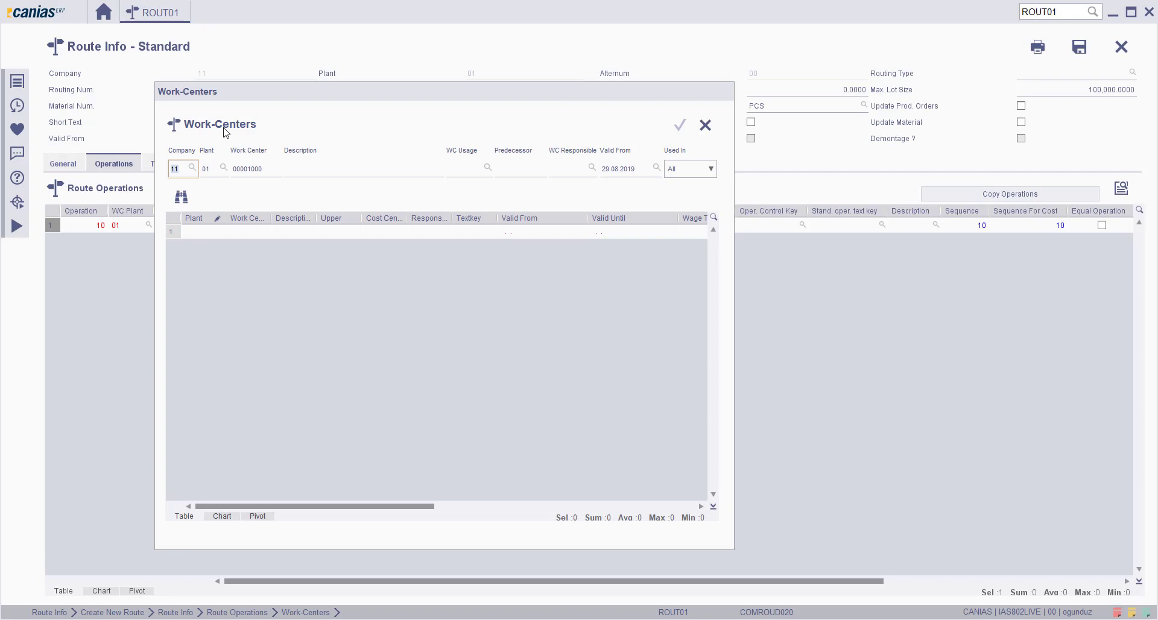
{"action": "left_click", "coordinate": [181, 197]}
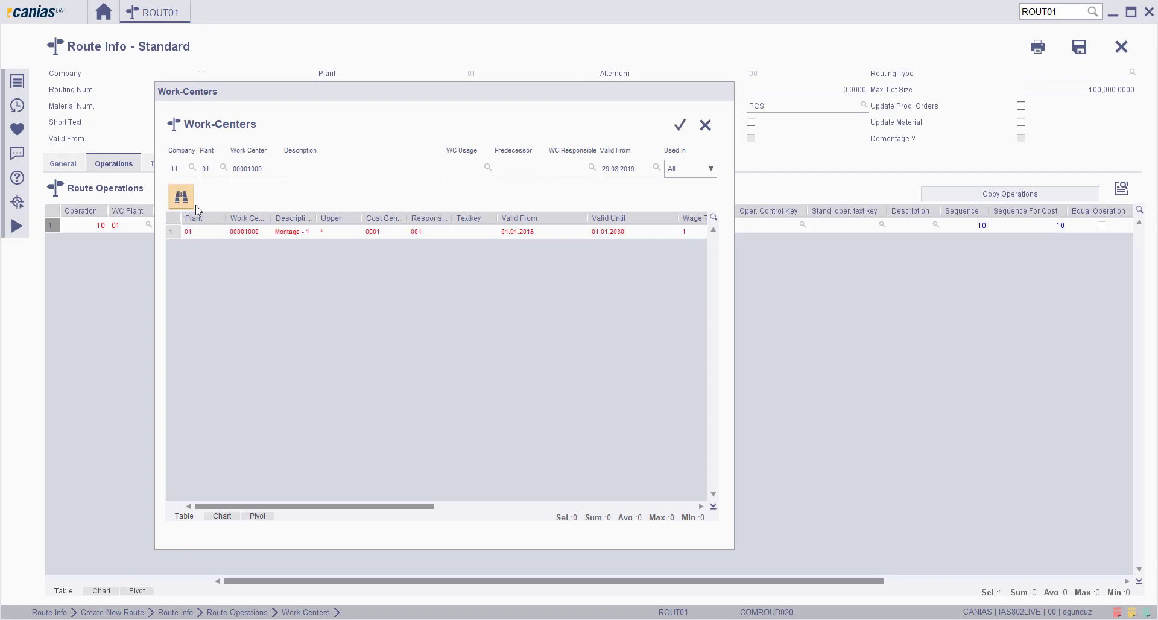
{"action": "left_click", "coordinate": [176, 234]}
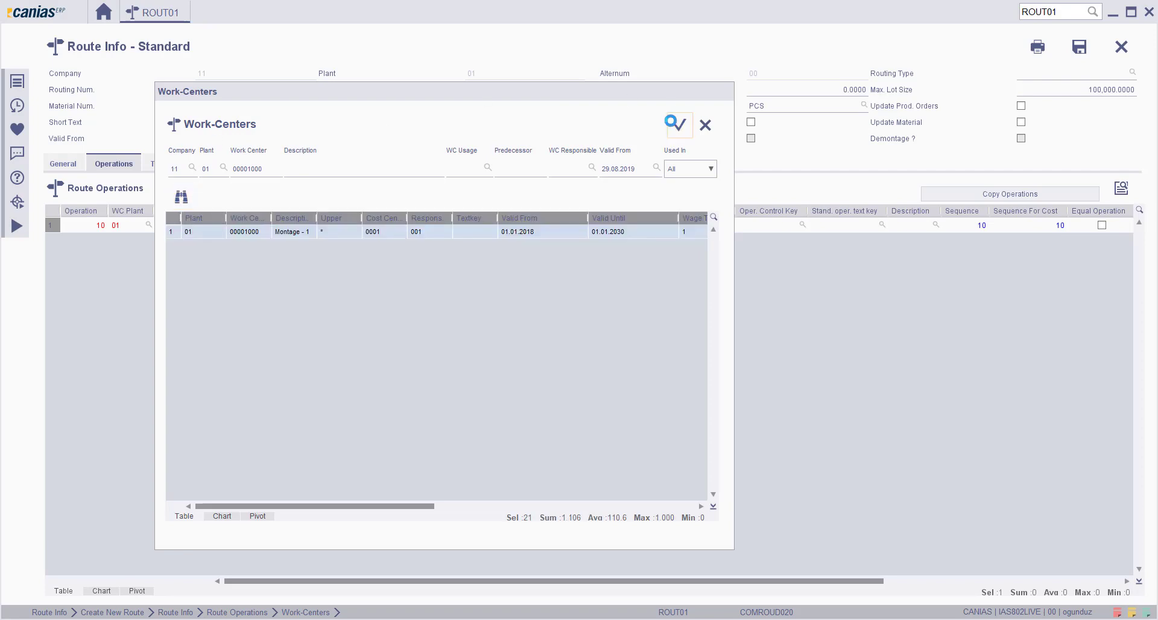
{"action": "left_click", "coordinate": [680, 125]}
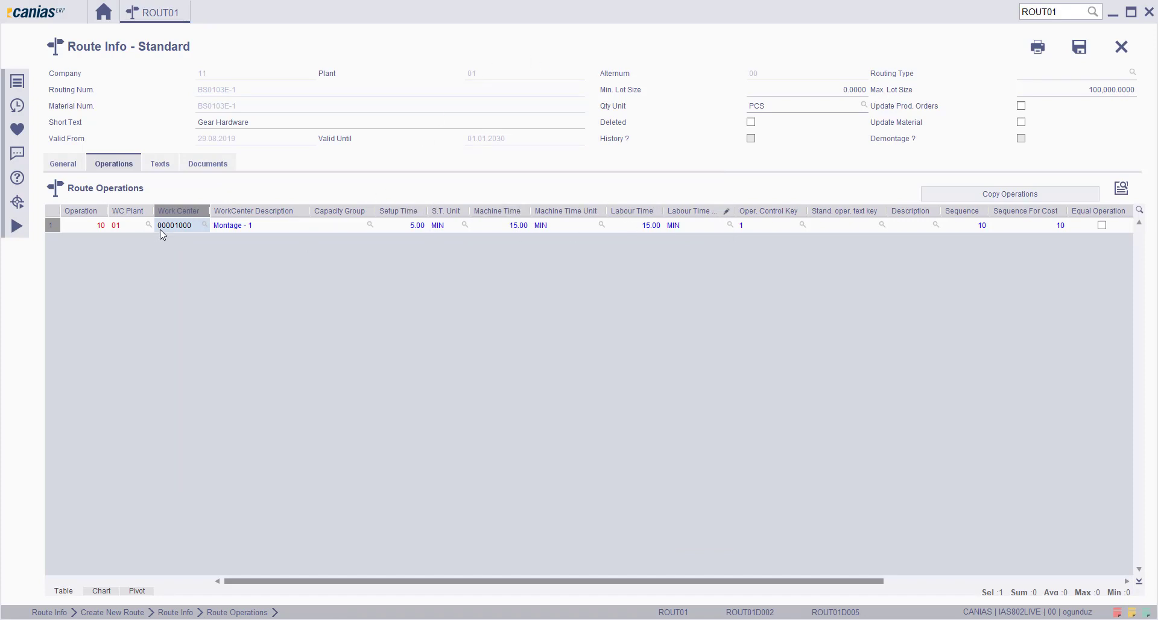
Add a second route operation below operation 10 and assign it work center 00002000 (Montage - 2).
{"action": "left_click", "coordinate": [49, 230]}
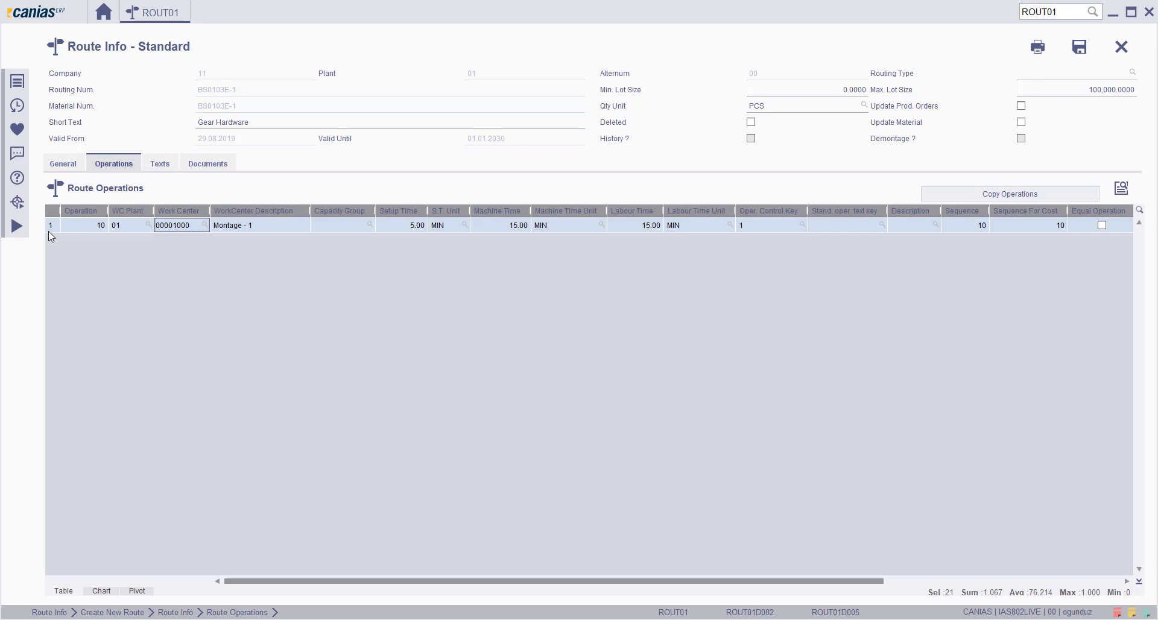
{"action": "key", "text": "Insert"}
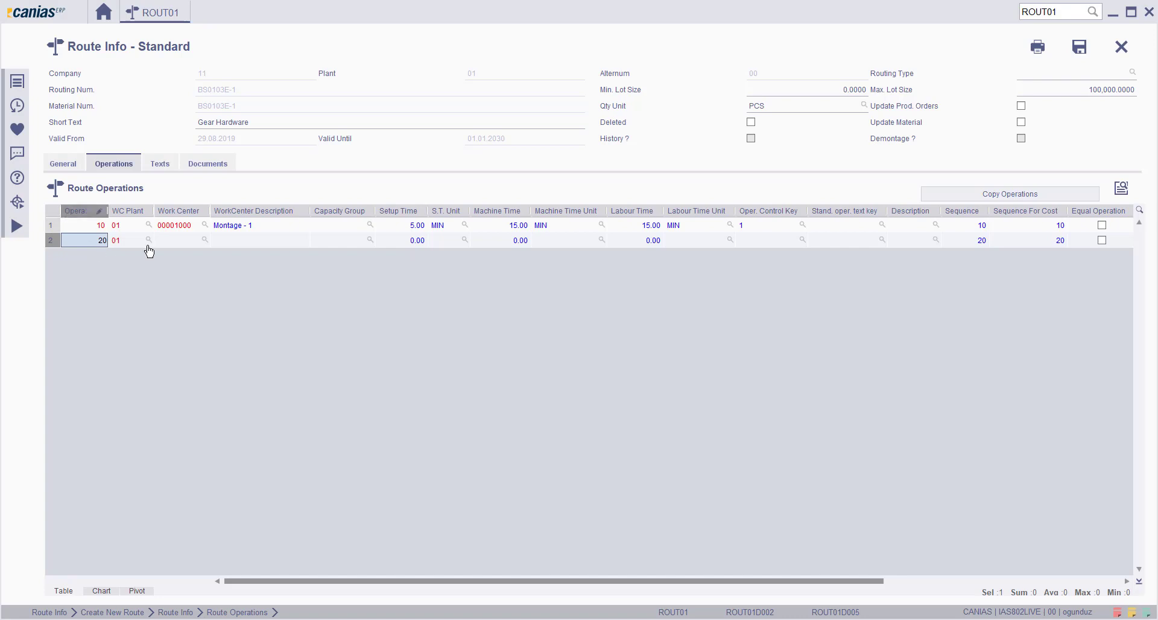
{"action": "left_click", "coordinate": [206, 243]}
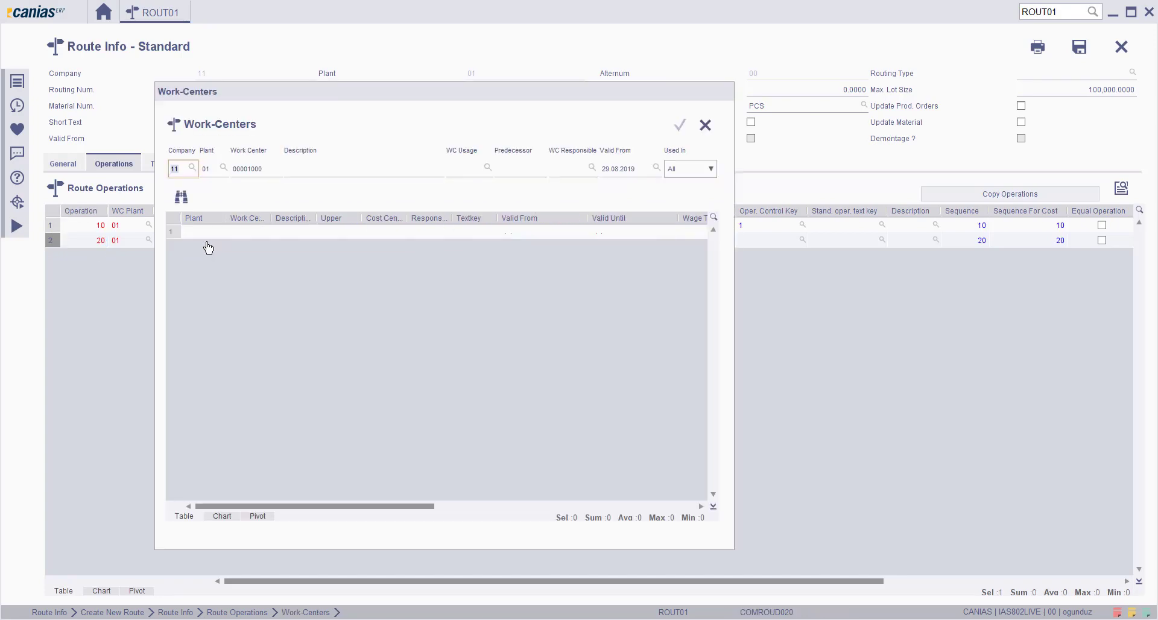
{"action": "left_click", "coordinate": [251, 168]}
{"action": "left_click", "coordinate": [250, 168]}
{"action": "left_click", "coordinate": [181, 197]}
{"action": "left_click", "coordinate": [181, 234]}
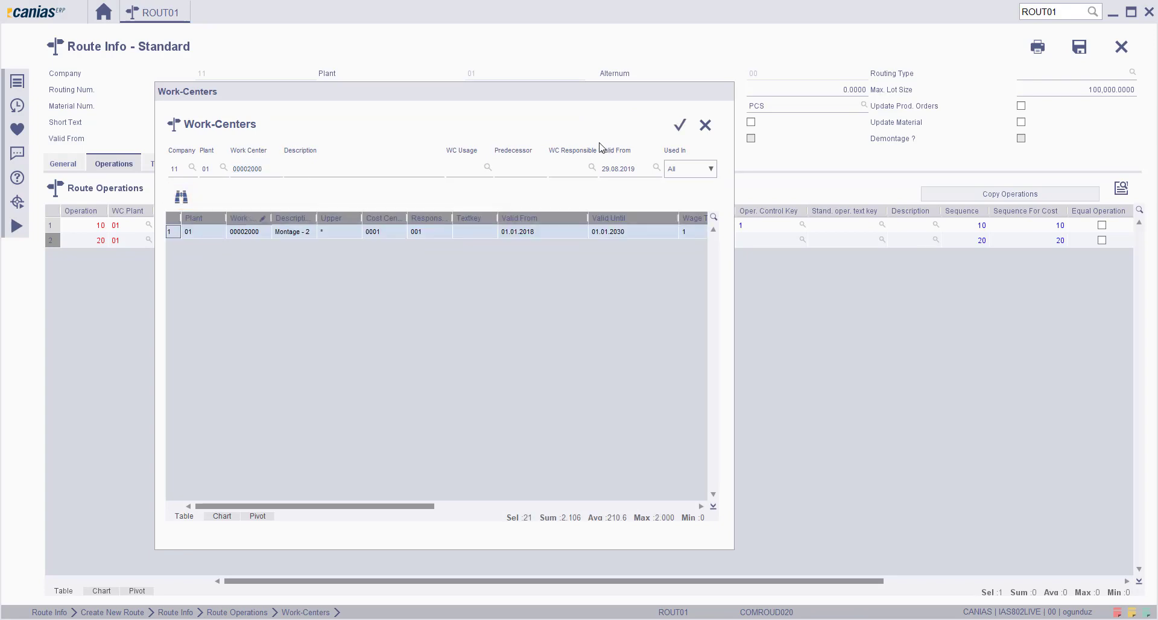
{"action": "left_click", "coordinate": [679, 125]}
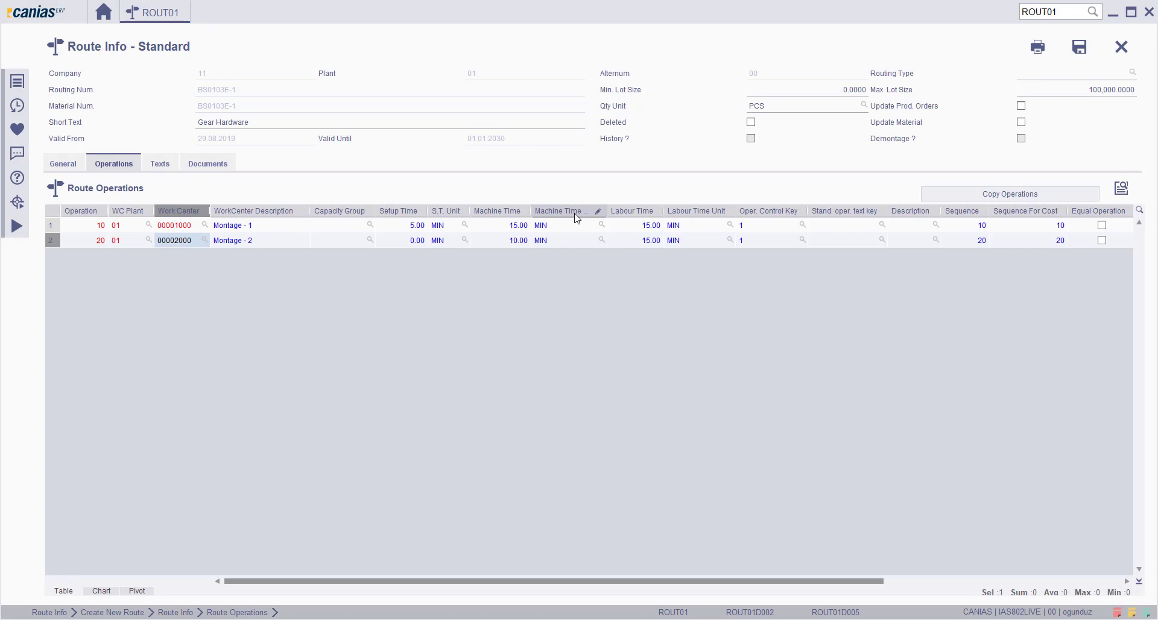
In the route's general details, set WC Usage to 1, WC Controller to 001 and Status to 1 (Standard).
{"action": "left_click", "coordinate": [55, 164]}
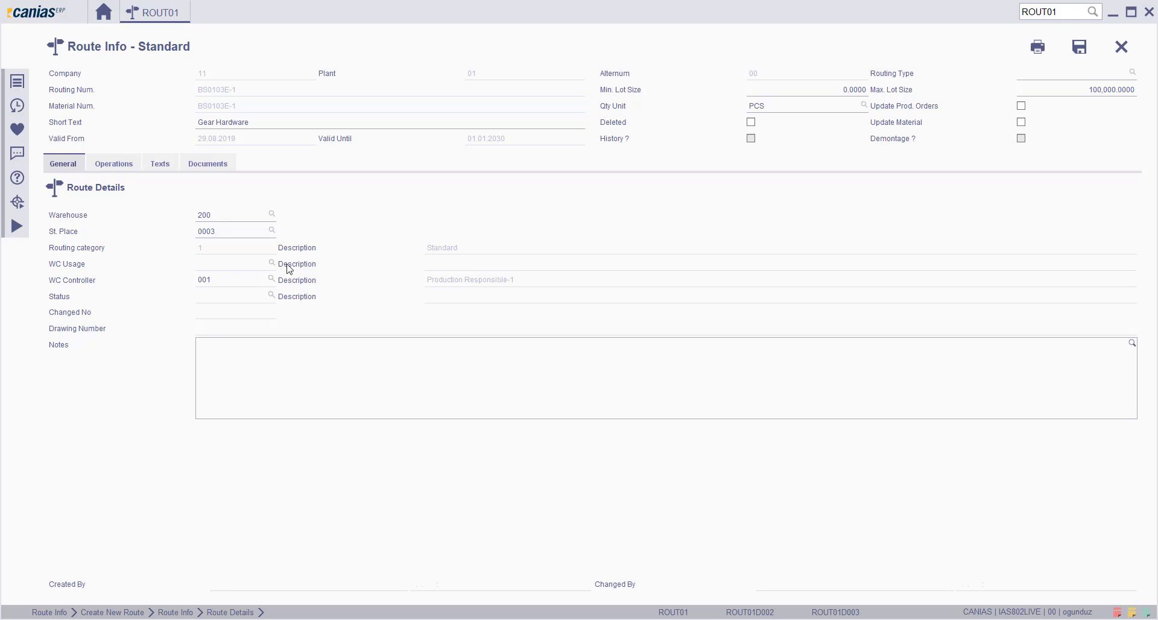
{"action": "left_click", "coordinate": [271, 263]}
{"action": "left_click", "coordinate": [277, 323]}
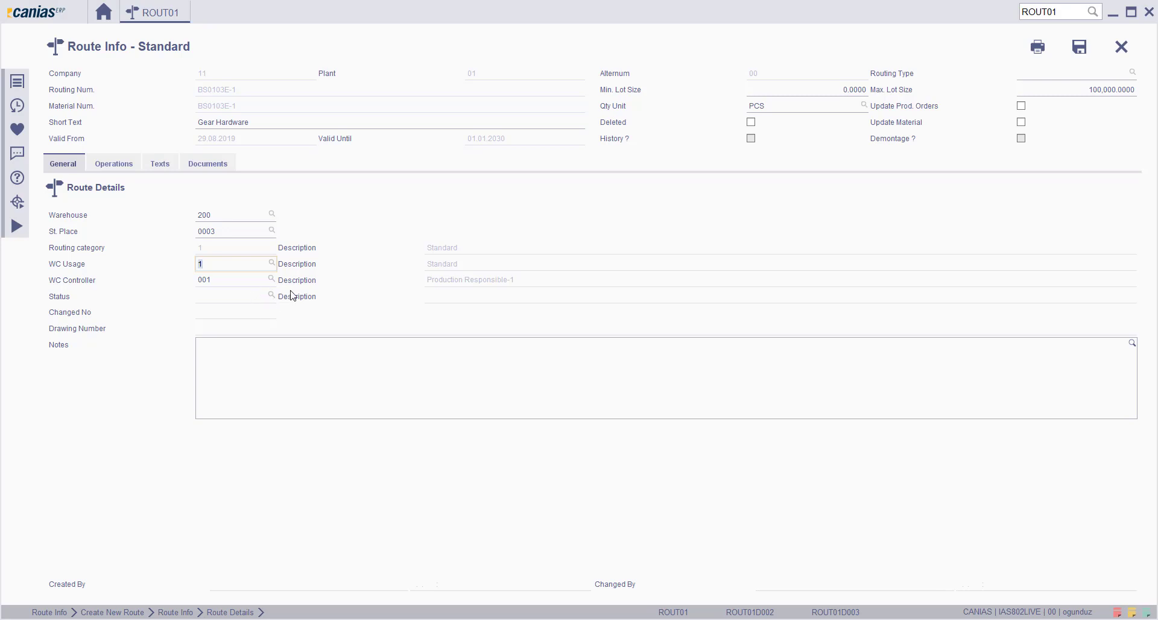
{"action": "left_click", "coordinate": [272, 280]}
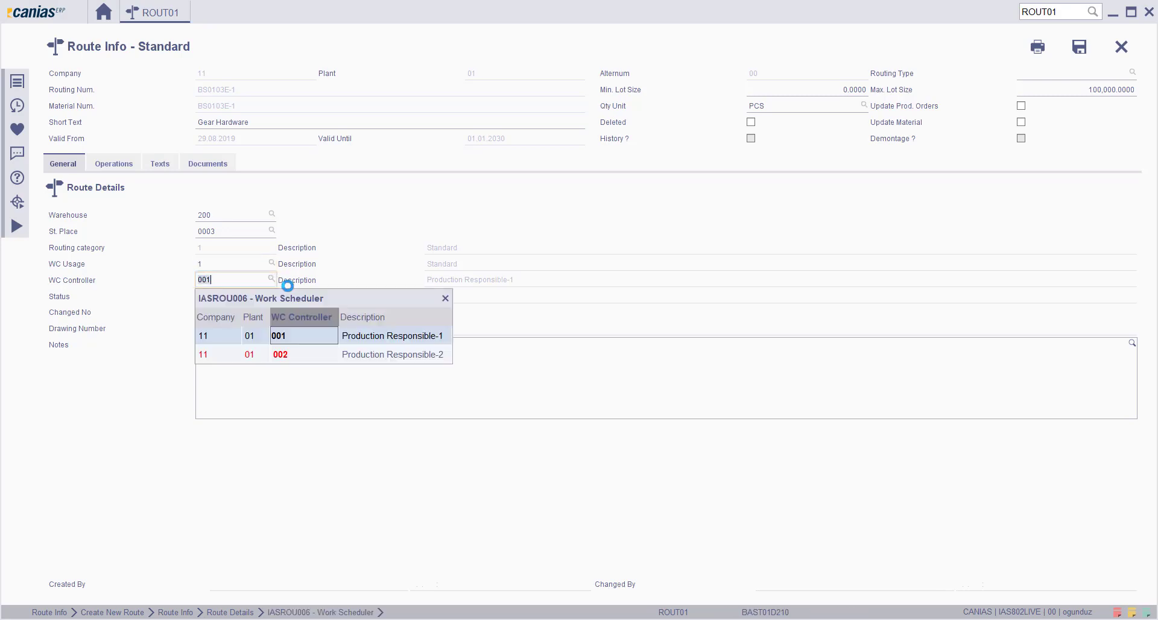
{"action": "left_click", "coordinate": [309, 336]}
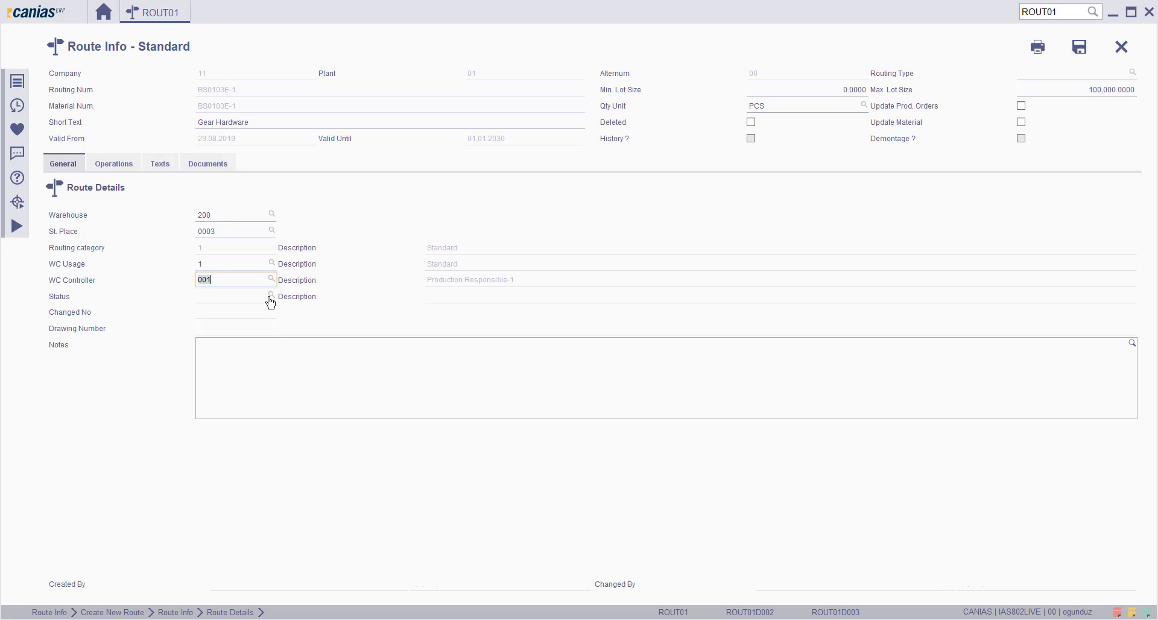
{"action": "left_click", "coordinate": [271, 296]}
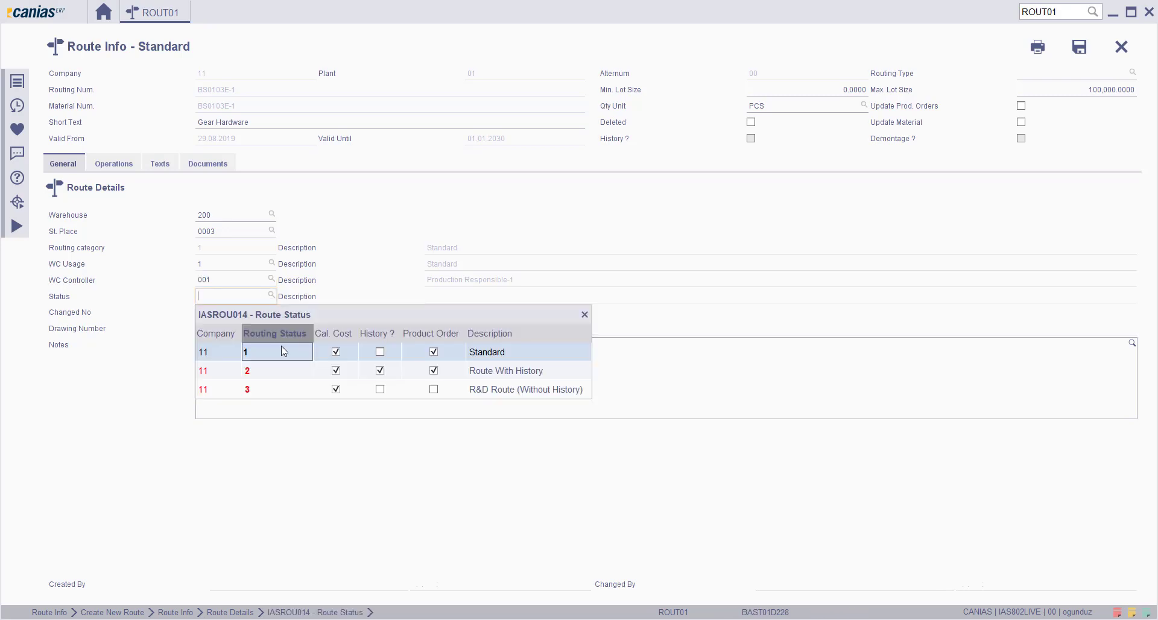
{"action": "double_click", "coordinate": [283, 351]}
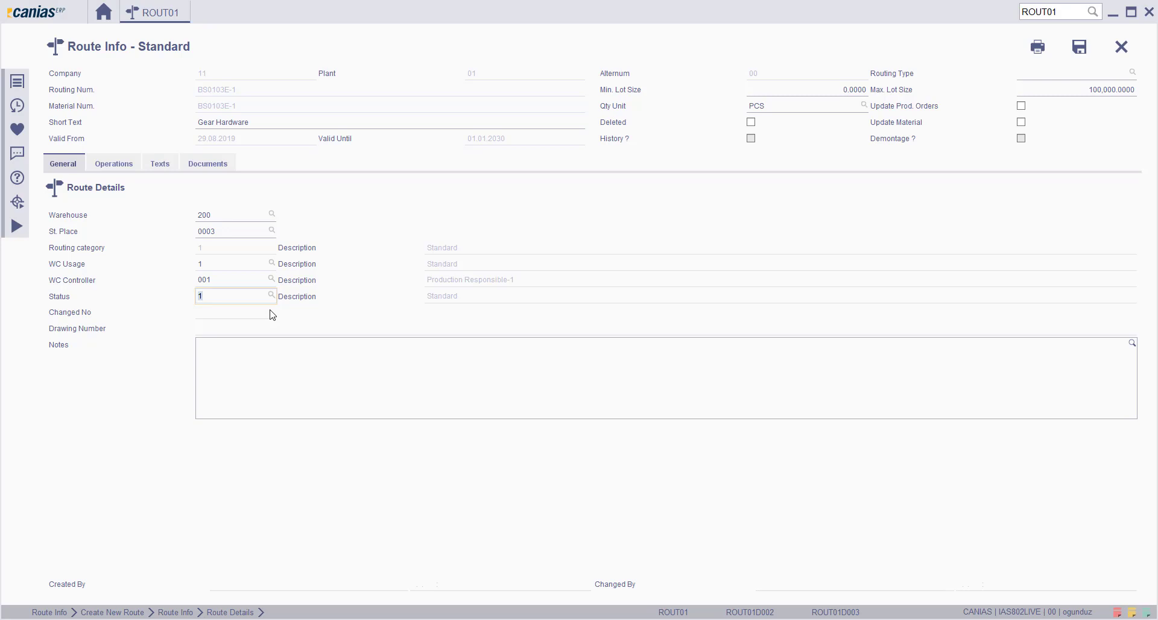
Assign standard operation text key 100 (Operation 1) to route operation 10.
{"action": "left_click", "coordinate": [115, 164]}
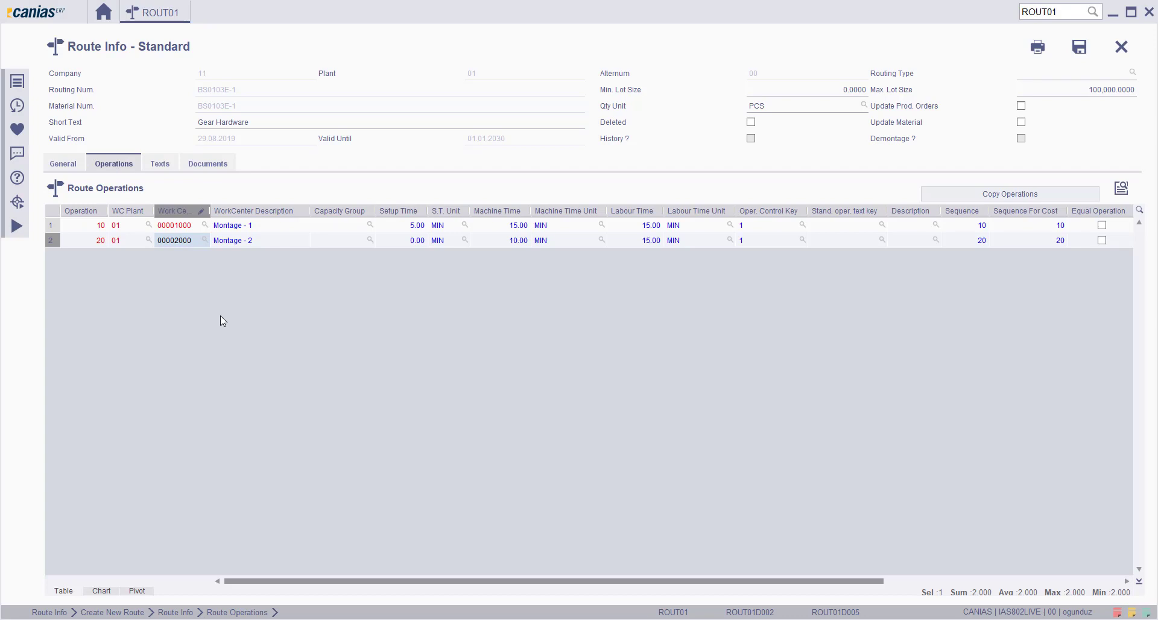
{"action": "left_click", "coordinate": [881, 225]}
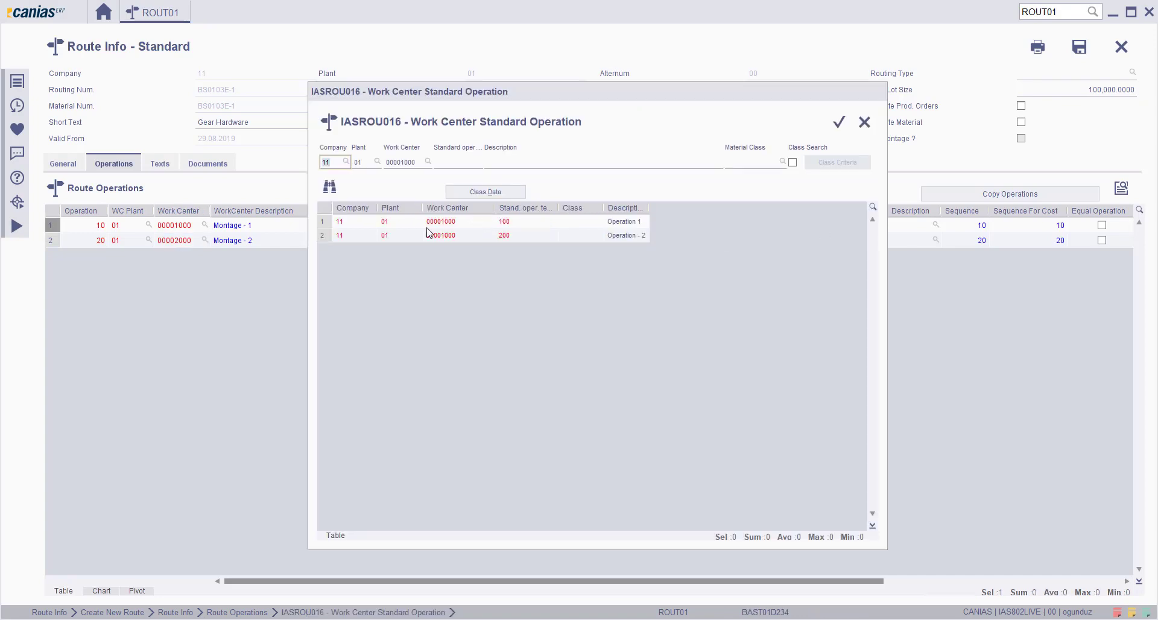
{"action": "left_click", "coordinate": [324, 222]}
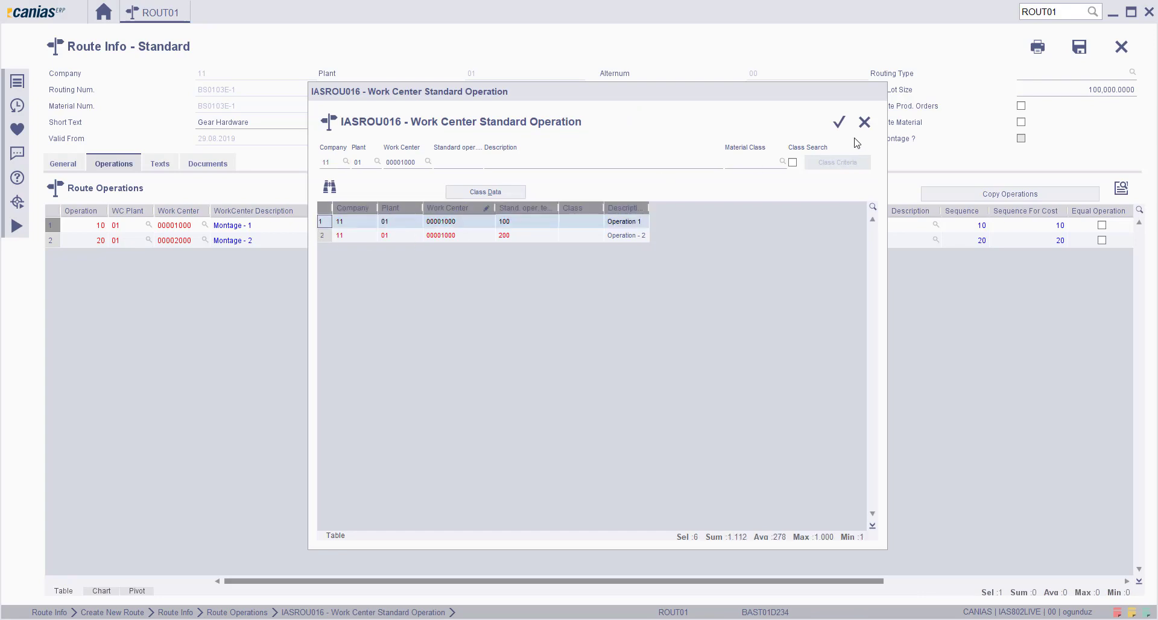
{"action": "left_click", "coordinate": [838, 123]}
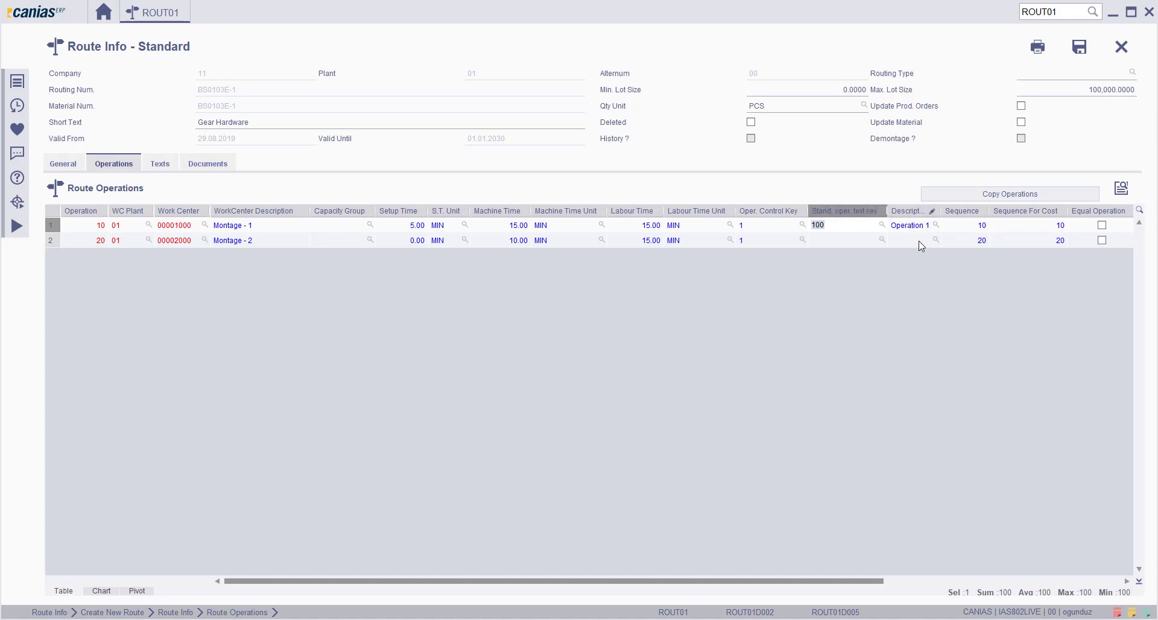
Enter "Operation 2" as the description of route operation 20.
{"action": "left_click", "coordinate": [928, 244]}
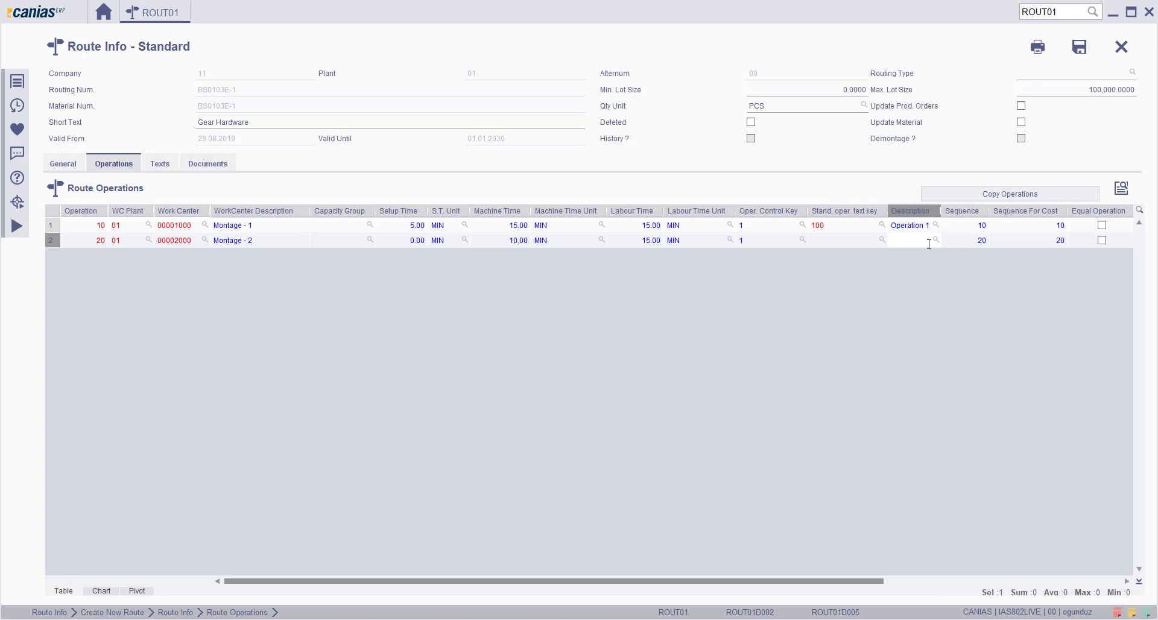
{"action": "type", "text": "Operatio"}
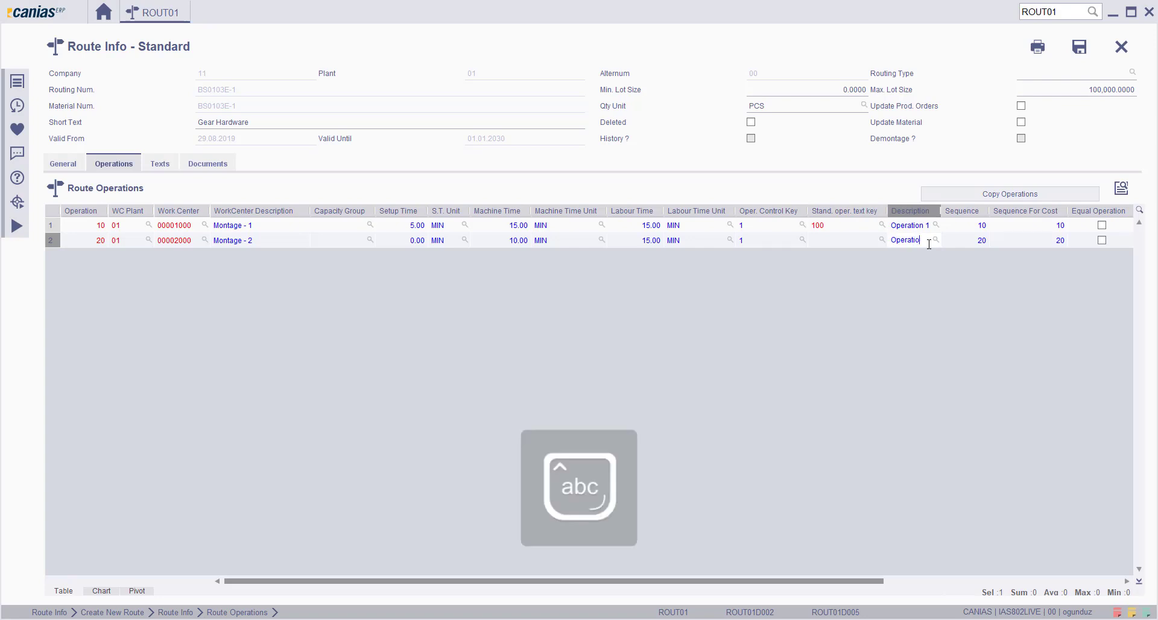
{"action": "type", "text": "n 2"}
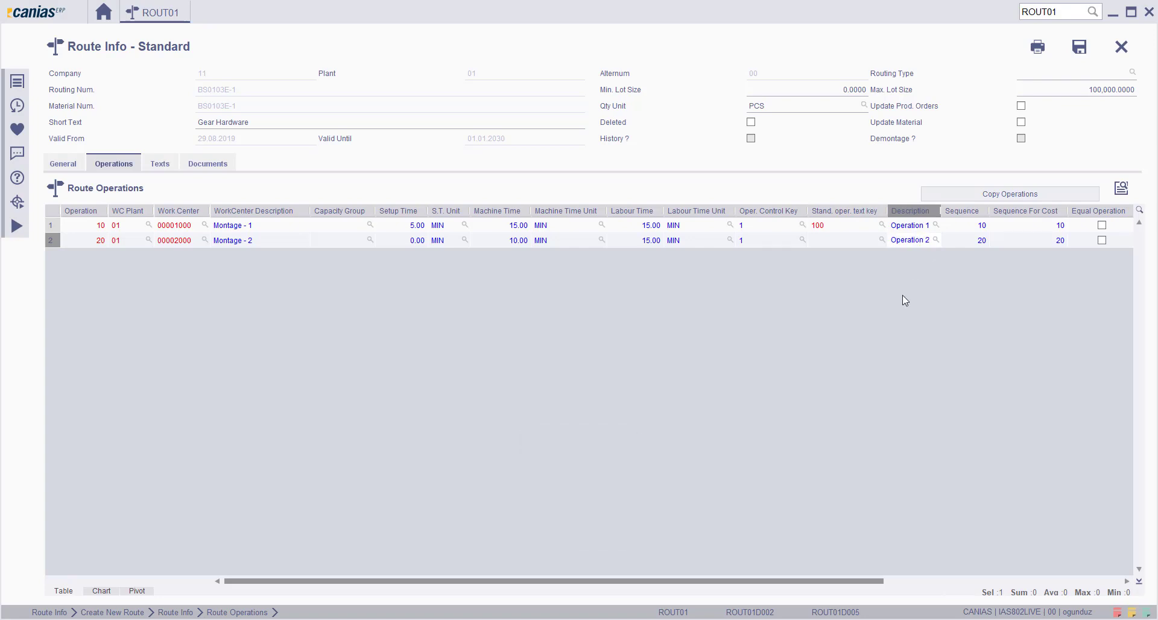
Assign BOM component BR0209E (Gear) to route operation 10 and accept its operation details.
{"action": "key", "text": "Return"}
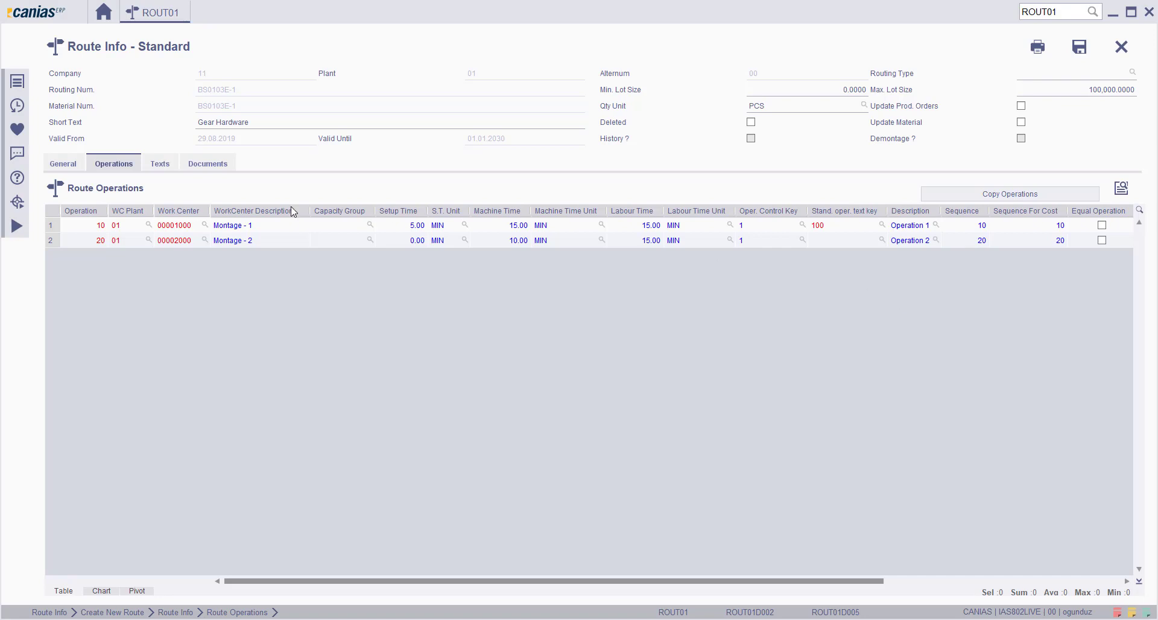
{"action": "left_click", "coordinate": [50, 223]}
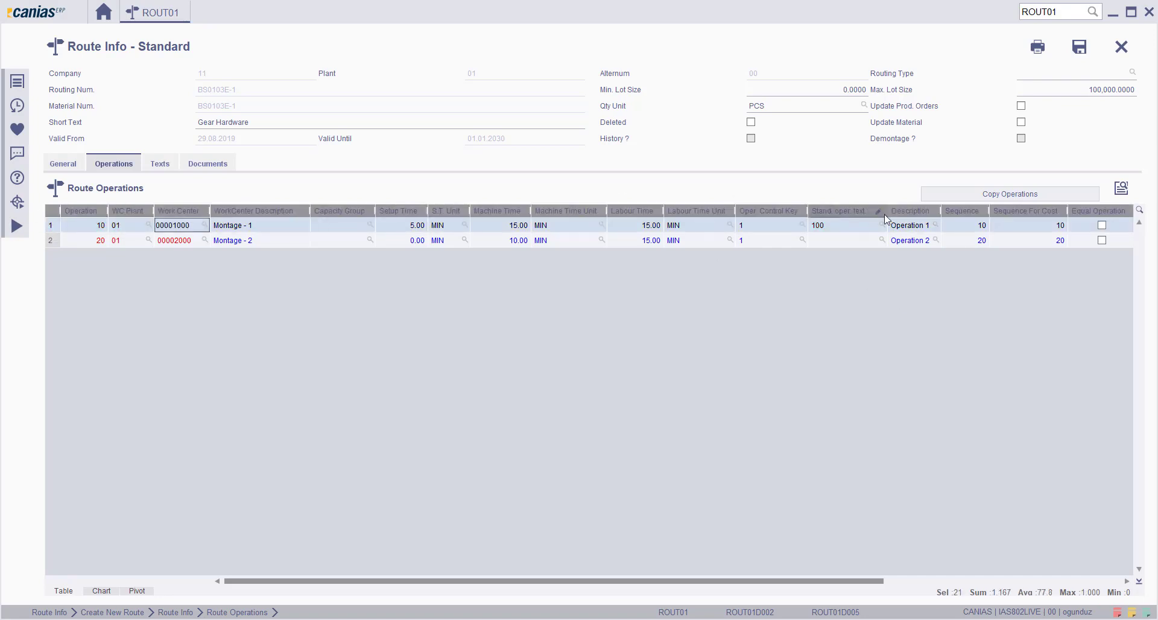
{"action": "left_click", "coordinate": [1123, 189]}
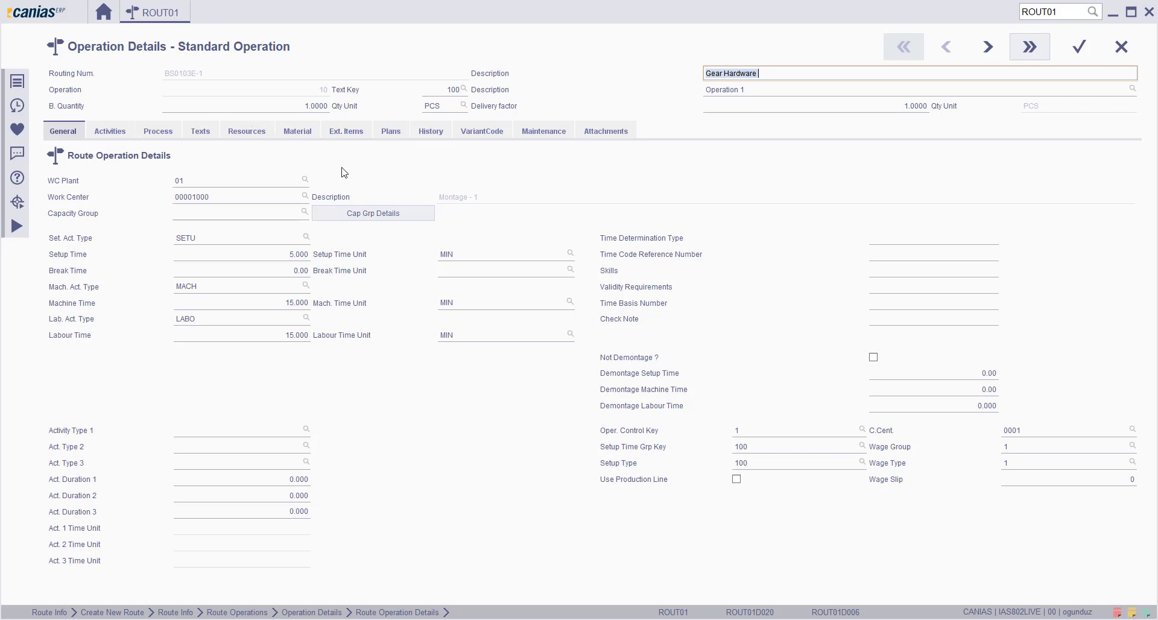
{"action": "left_click", "coordinate": [298, 131]}
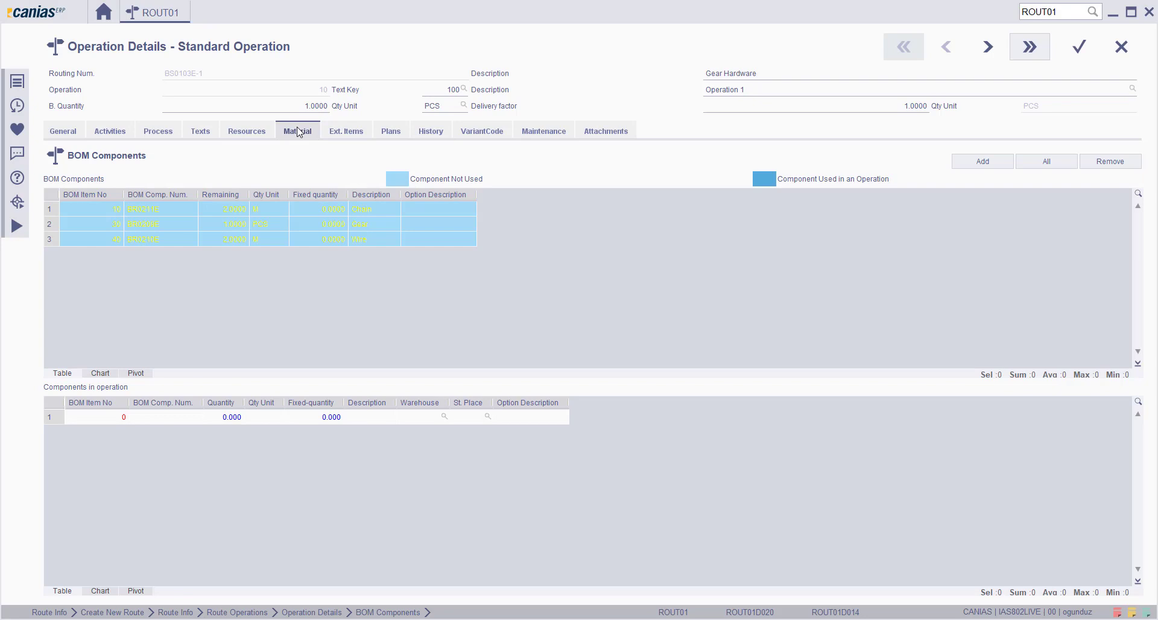
{"action": "left_click", "coordinate": [49, 225]}
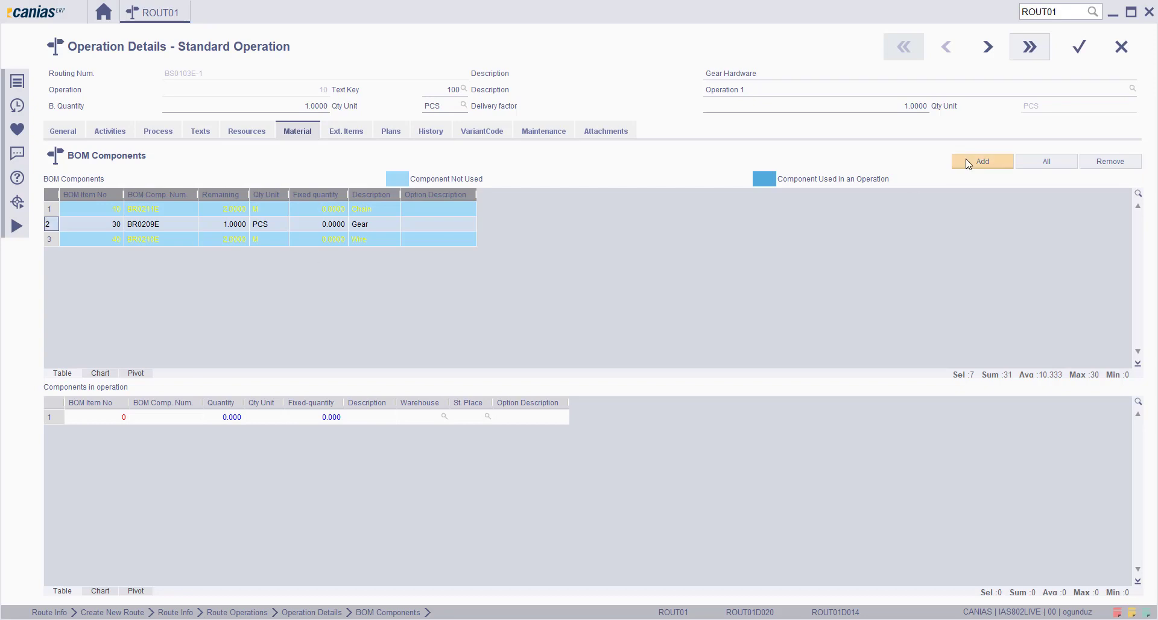
{"action": "left_click", "coordinate": [968, 163]}
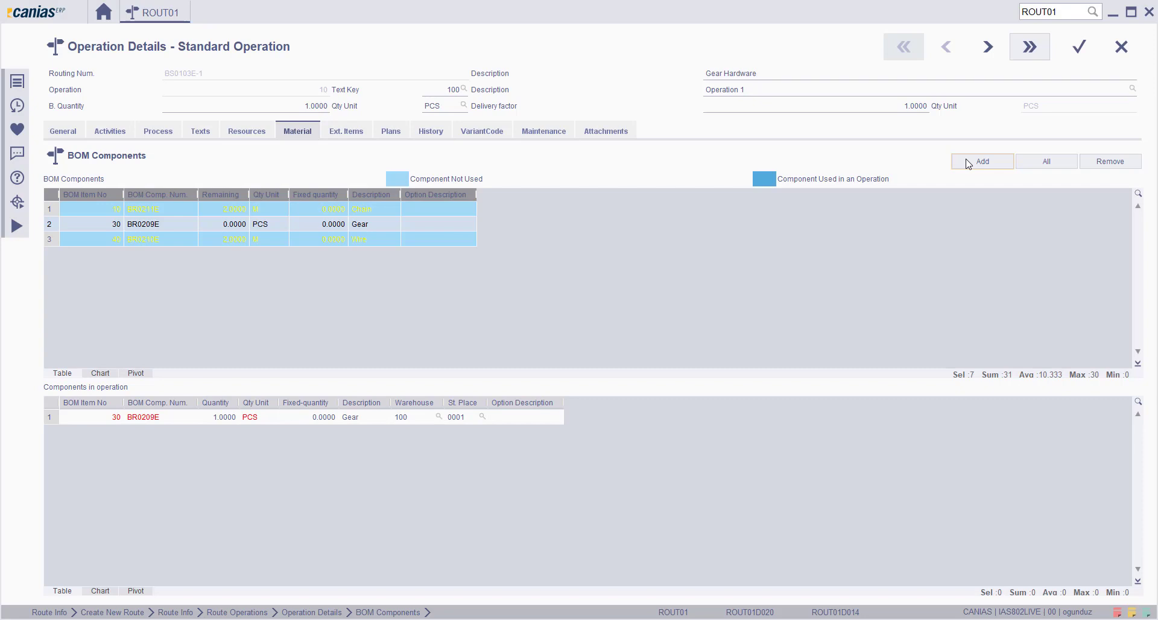
{"action": "left_click", "coordinate": [1079, 47]}
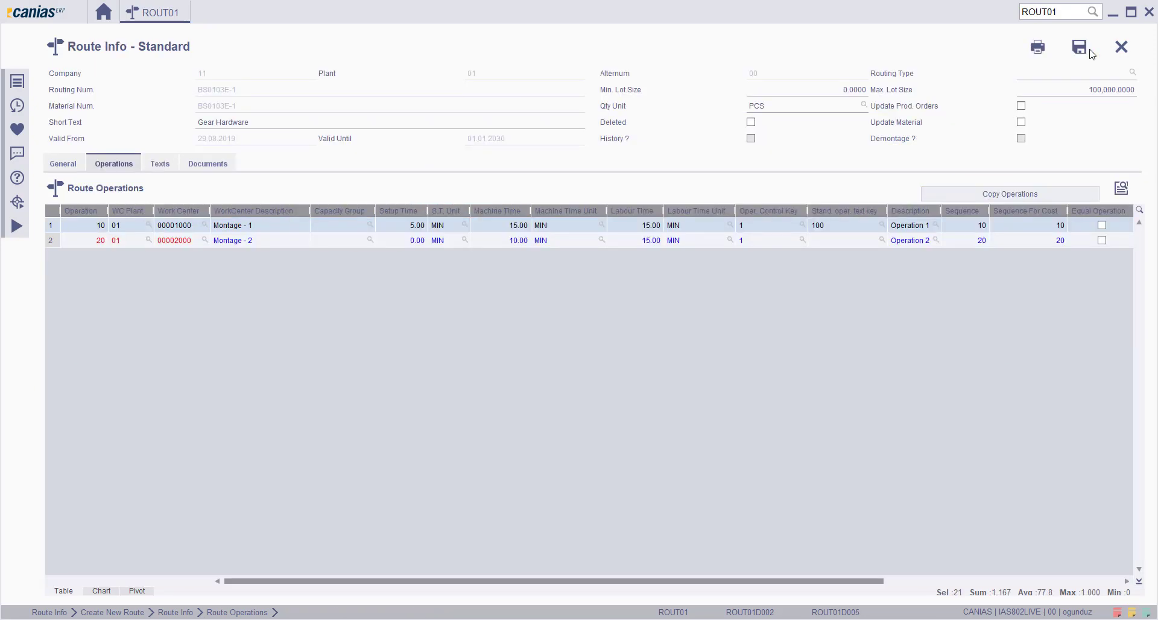
Assign BOM component BR0210E (Wire) to route operation 20, accept its operation details and save the route.
{"action": "left_click", "coordinate": [52, 244]}
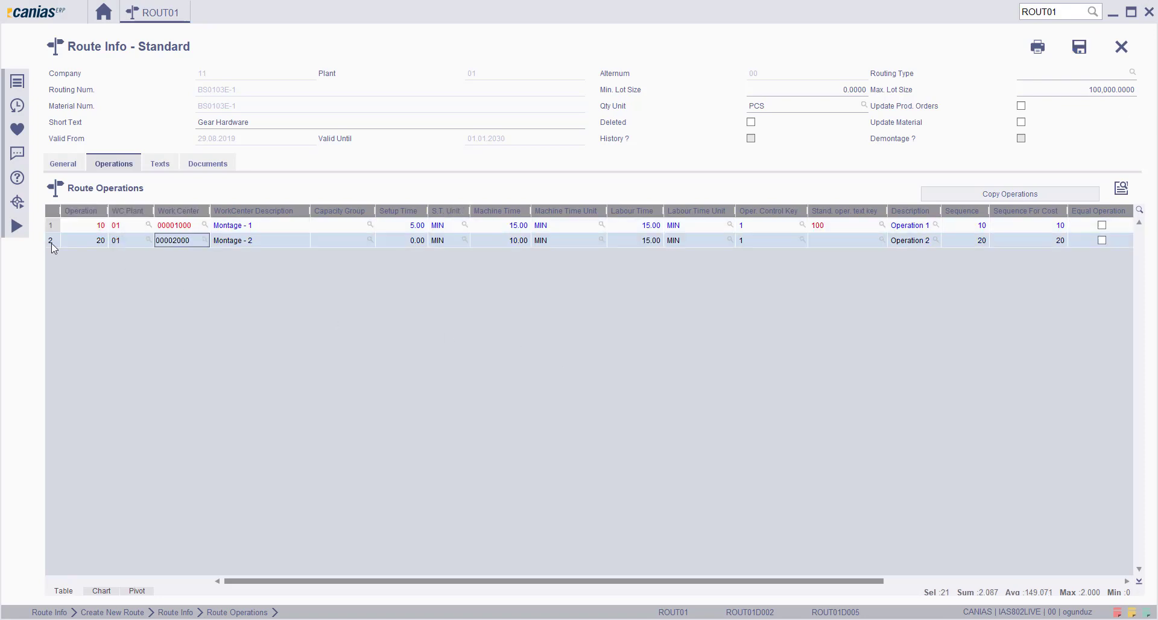
{"action": "left_click", "coordinate": [1114, 187]}
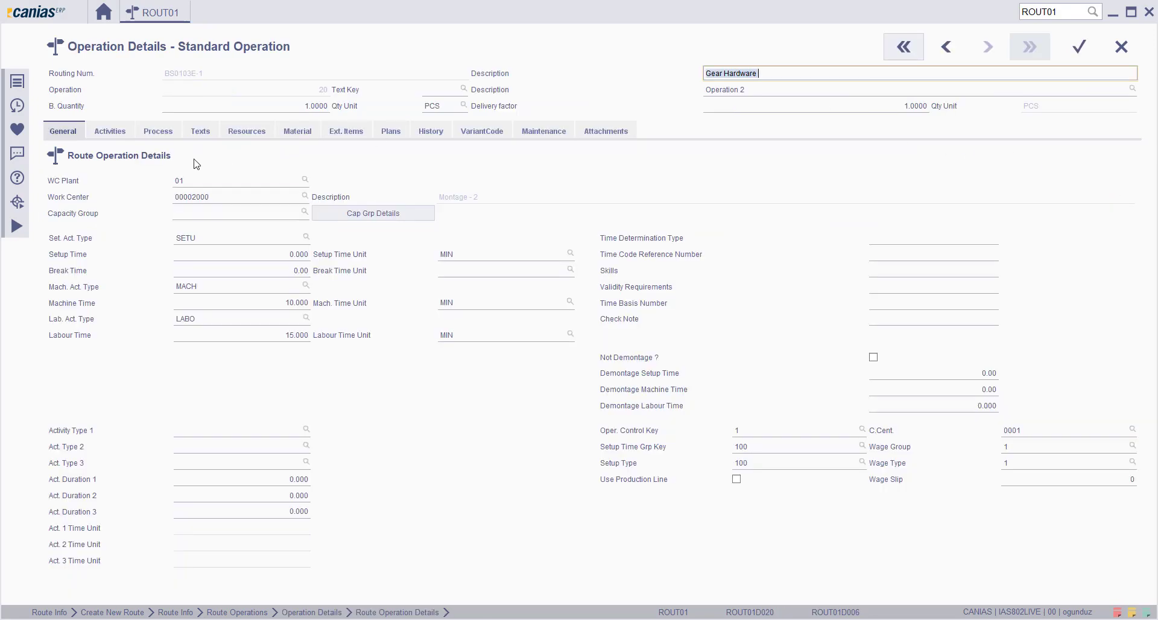
{"action": "left_click", "coordinate": [297, 130]}
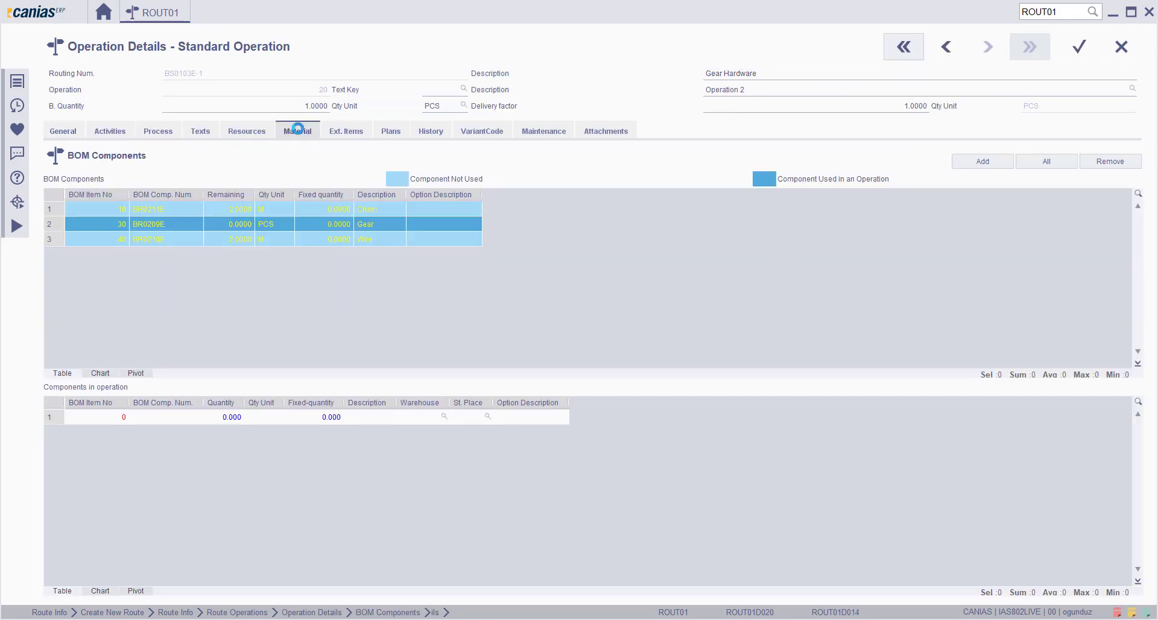
{"action": "left_click", "coordinate": [51, 238]}
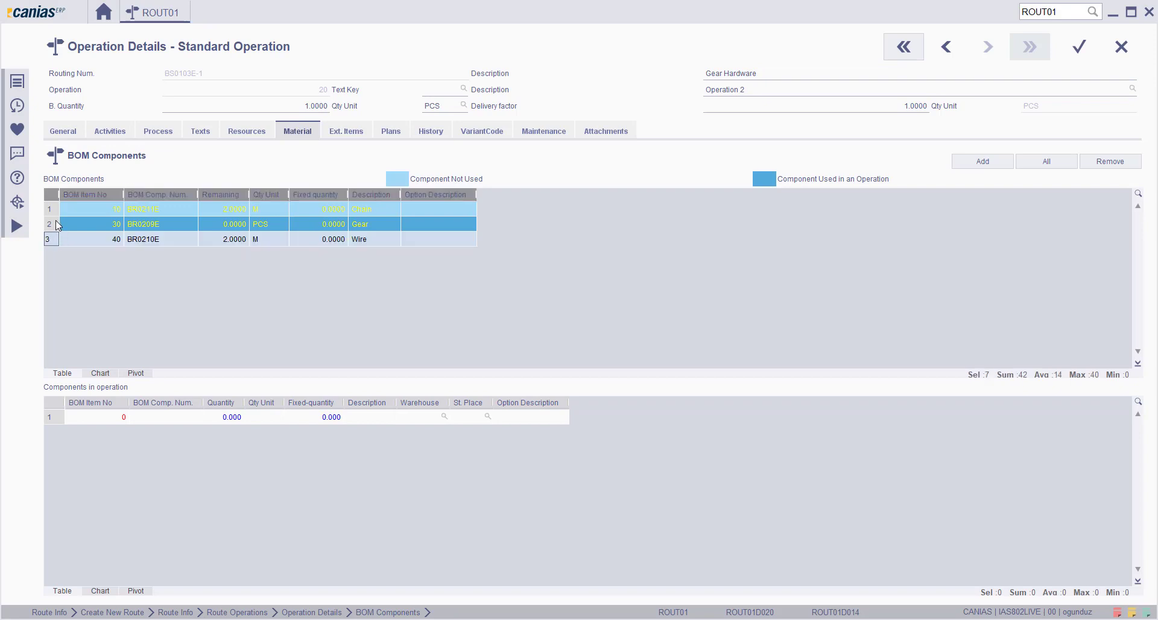
{"action": "left_click", "coordinate": [982, 161]}
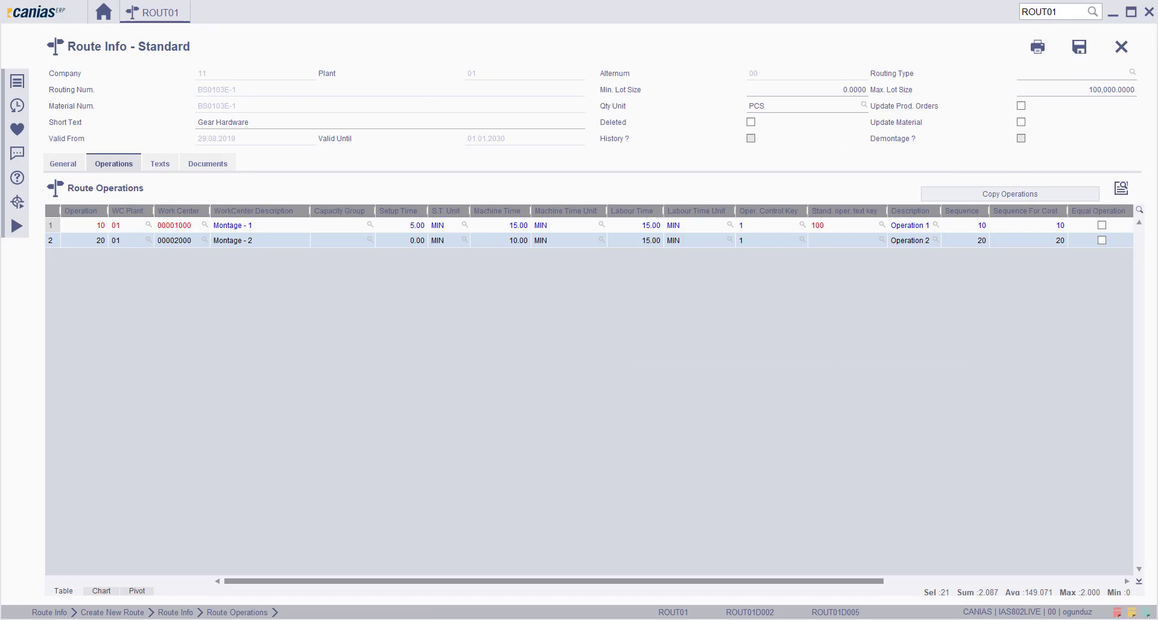
{"action": "left_click", "coordinate": [1079, 46]}
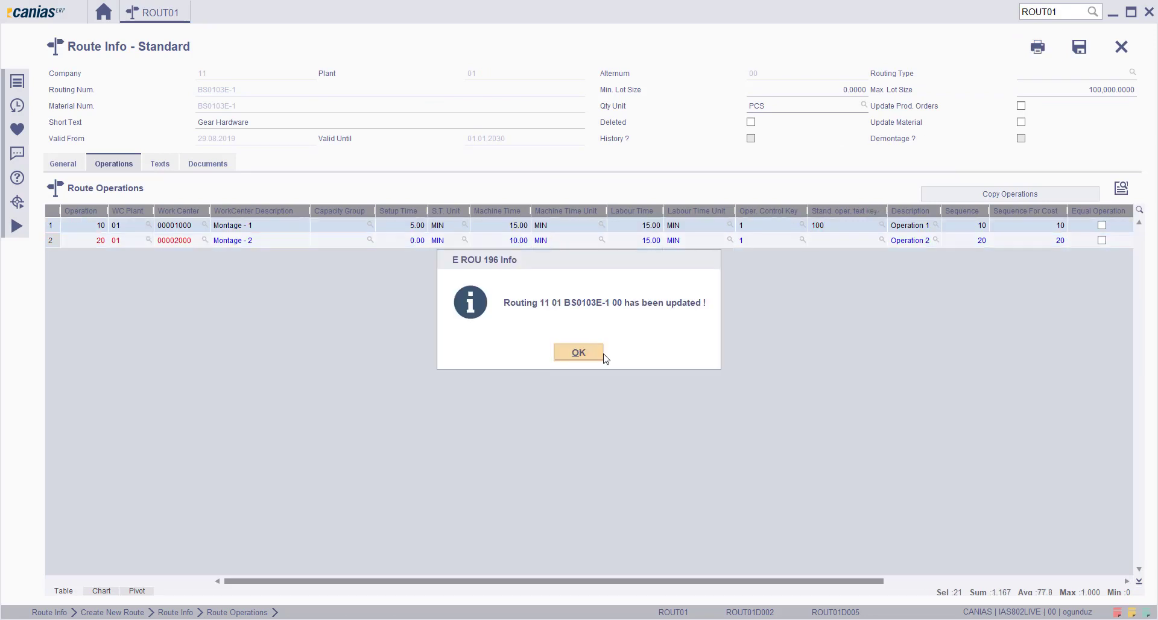
{"action": "left_click", "coordinate": [578, 353]}
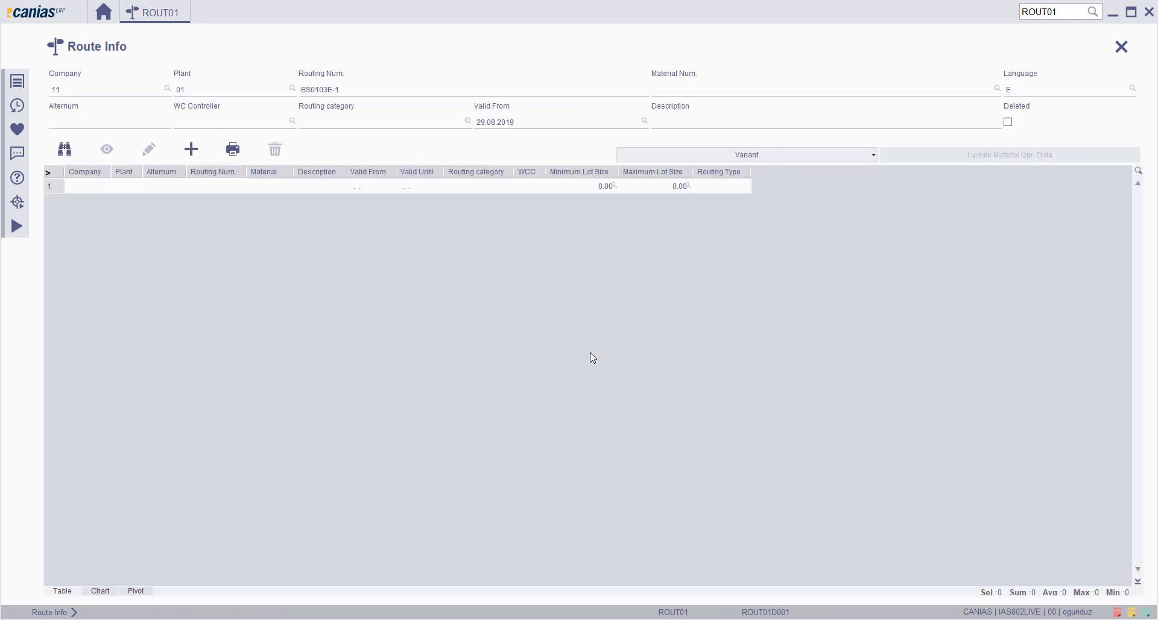